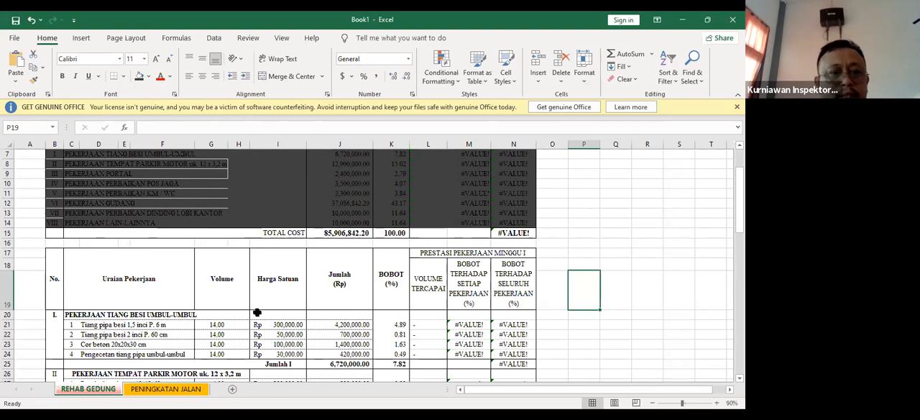
# Examine the REHAB GEDUNG progress table, from the PRESTASI PEKERJAAN MINGGU I headings down through the work sections
pyautogui.click(579, 245)
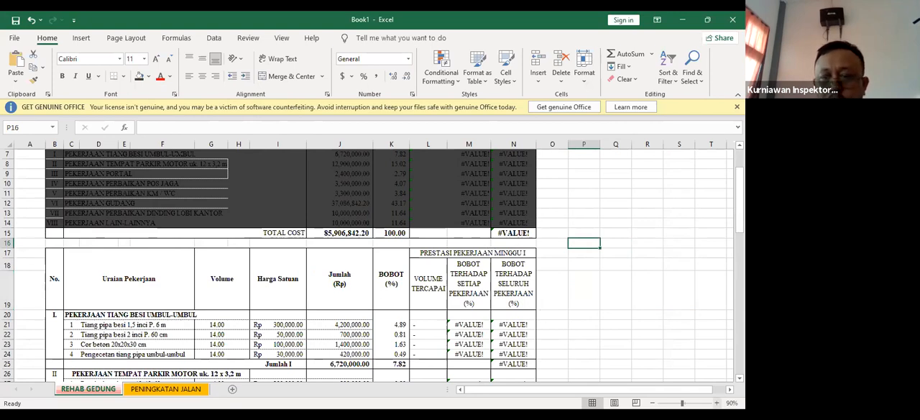
pyautogui.click(717, 403)
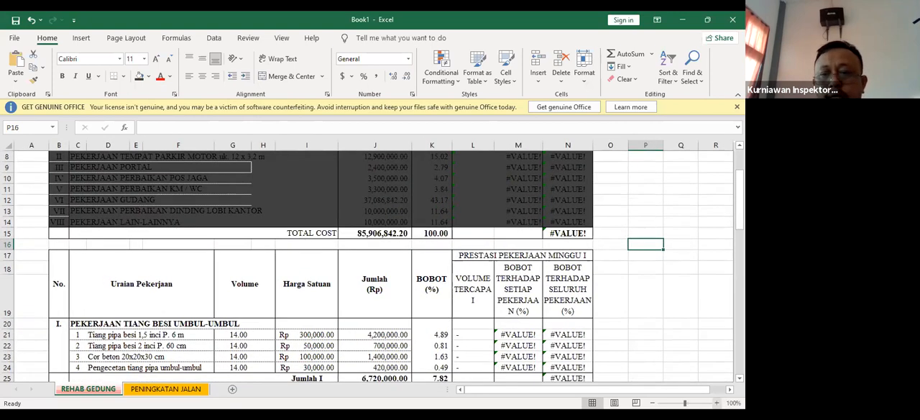
pyautogui.click(716, 402)
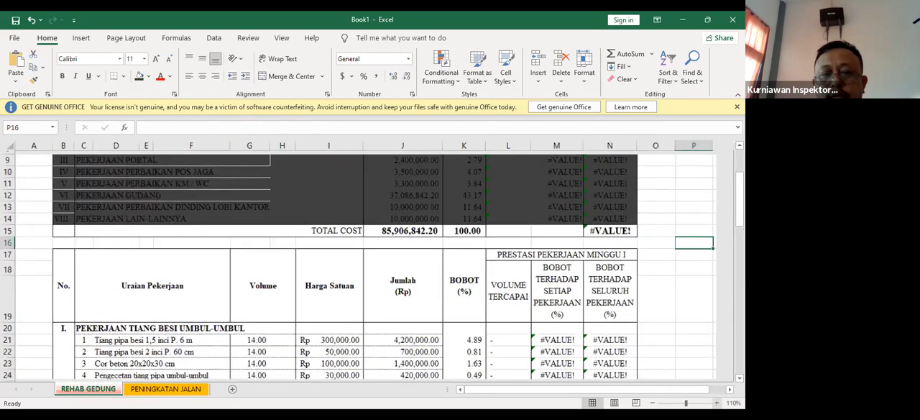
pyautogui.moveTo(564, 392); pyautogui.dragTo(591, 392)
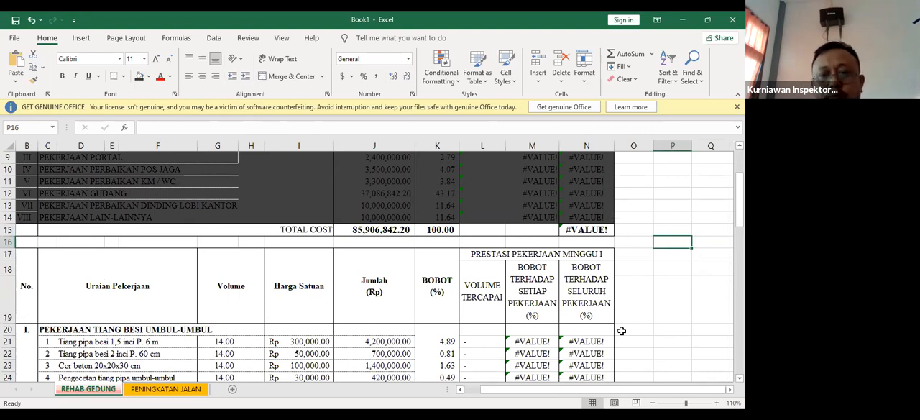
pyautogui.scroll(-1, 621, 331)
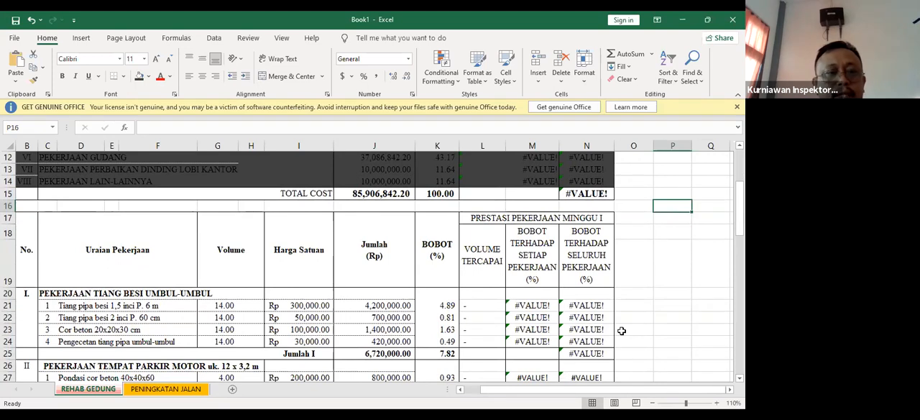
pyautogui.click(392, 305)
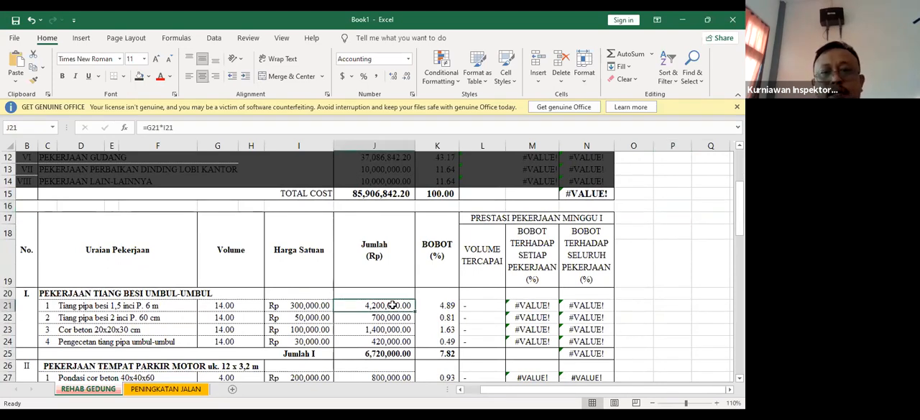
pyautogui.click(482, 215)
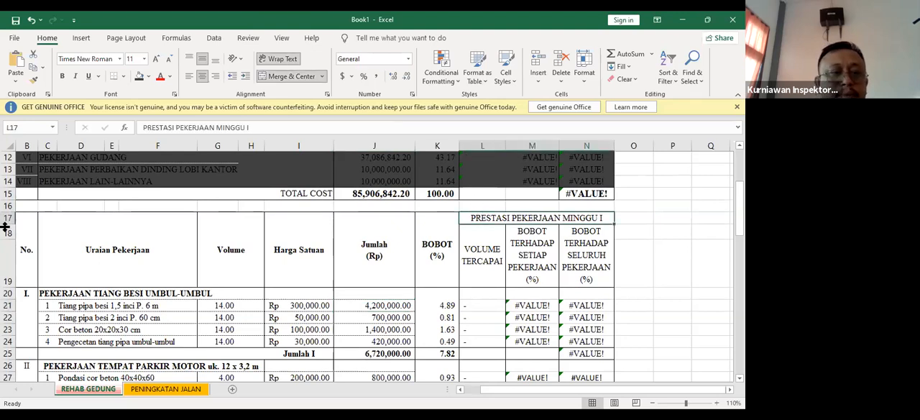
pyautogui.scroll(1, 191, 313)
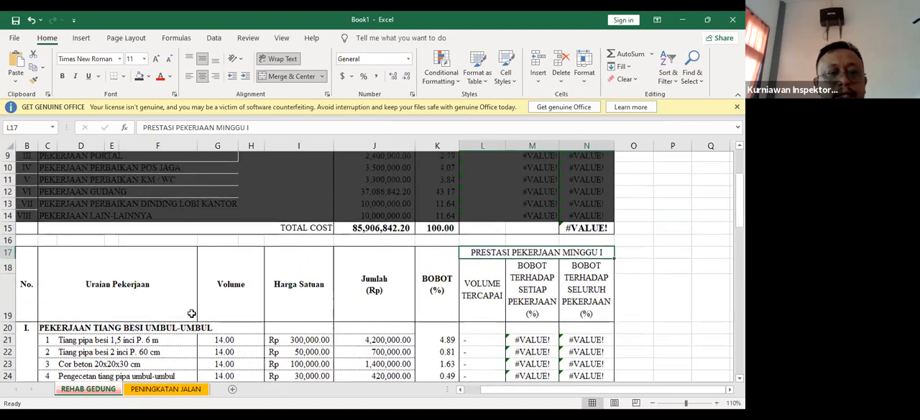
pyautogui.scroll(-2, 191, 313)
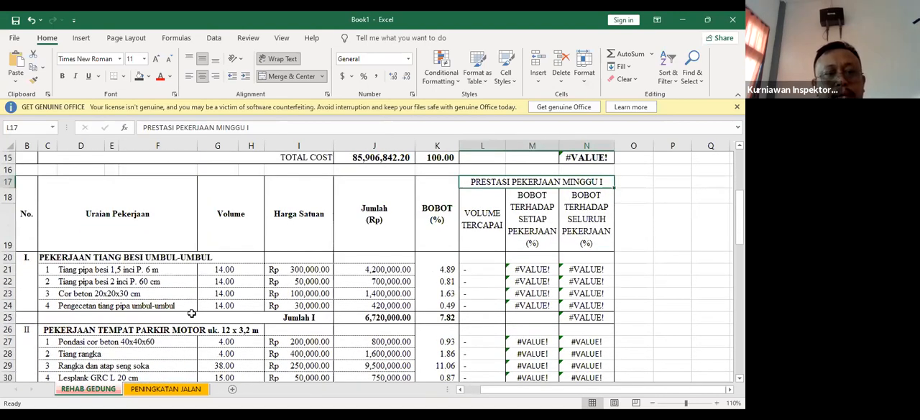
pyautogui.scroll(-3, 191, 314)
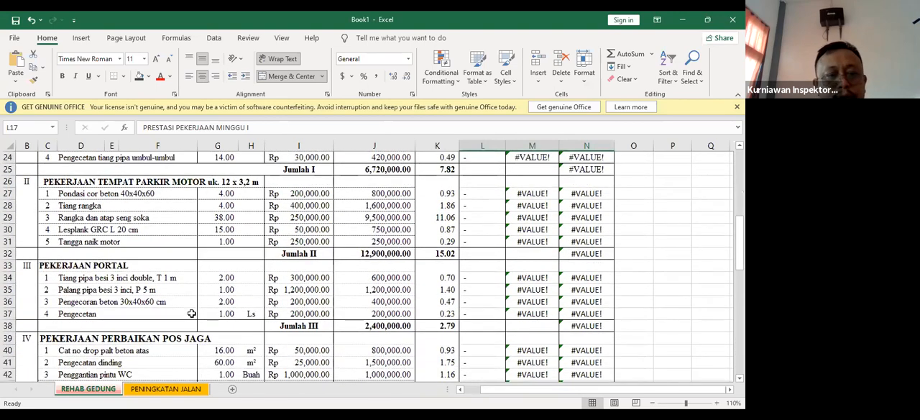
pyautogui.scroll(2, 191, 313)
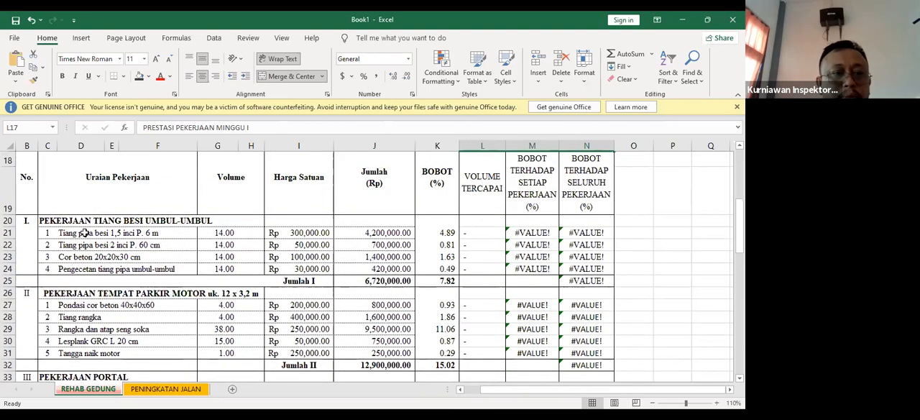
# Review the first flagpole work item's description, contract volume and VOLUME TERCAPAI cell under PEKERJAAN TIANG BESI UMBUL-UMBUL
pyautogui.click(84, 232)
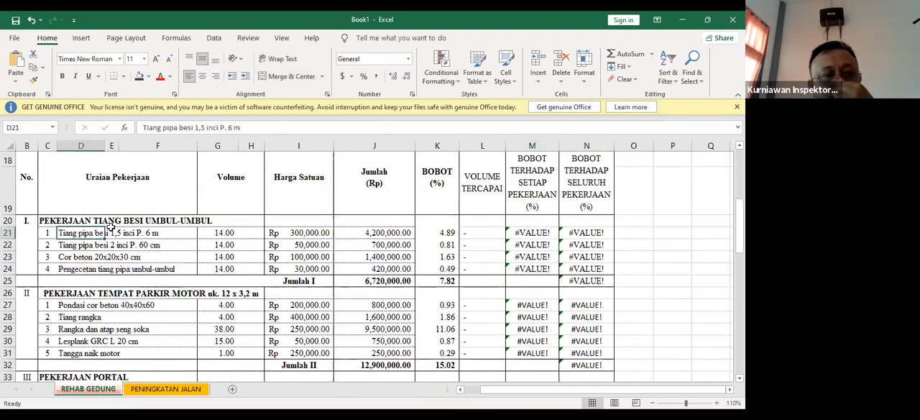
pyautogui.click(115, 220)
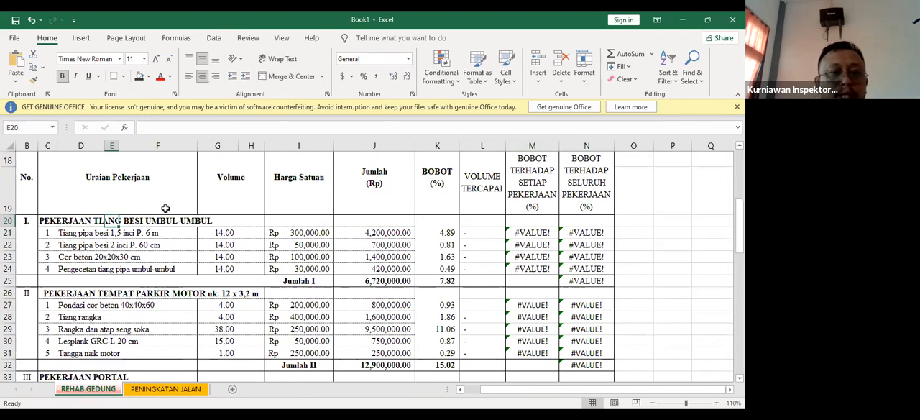
pyautogui.click(225, 234)
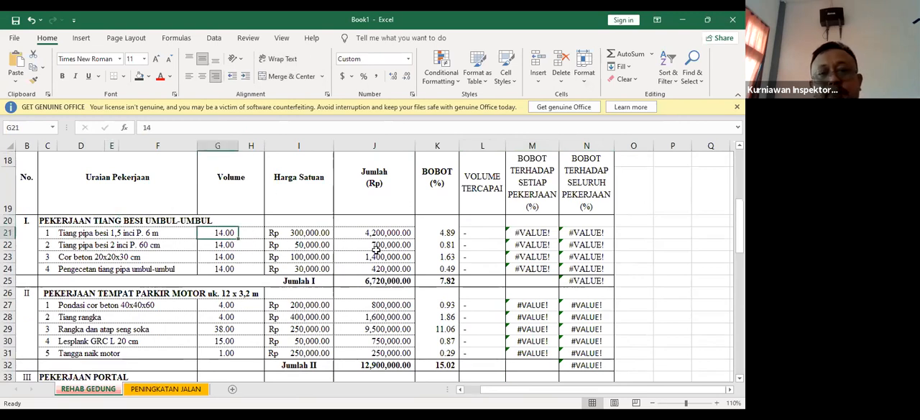
pyautogui.click(487, 232)
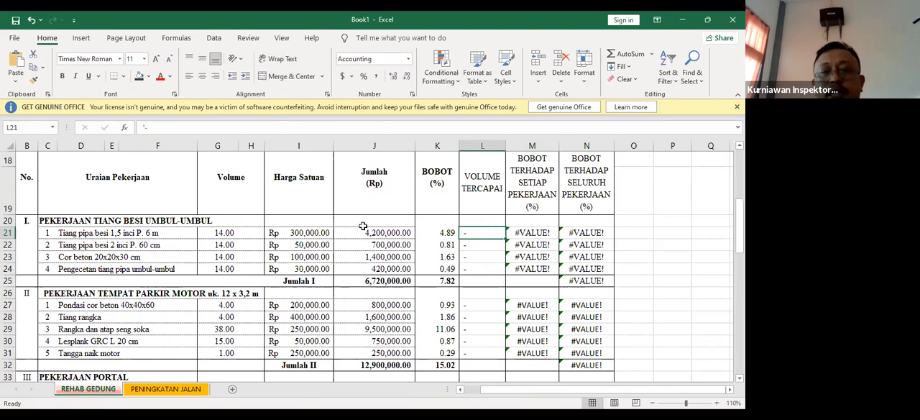
pyautogui.scroll(1, 596, 253)
pyautogui.scroll(1, 597, 252)
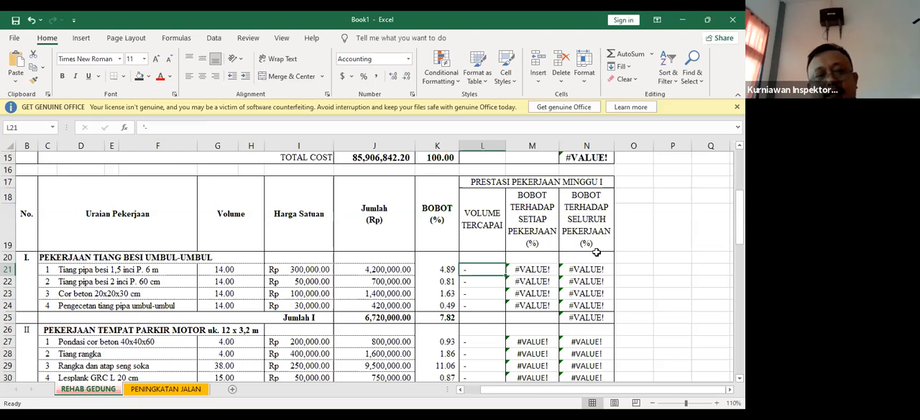
pyautogui.click(234, 270)
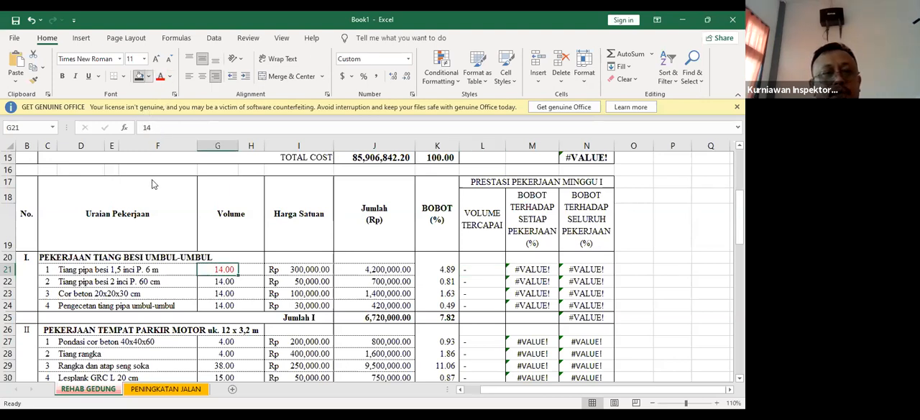
pyautogui.click(148, 76)
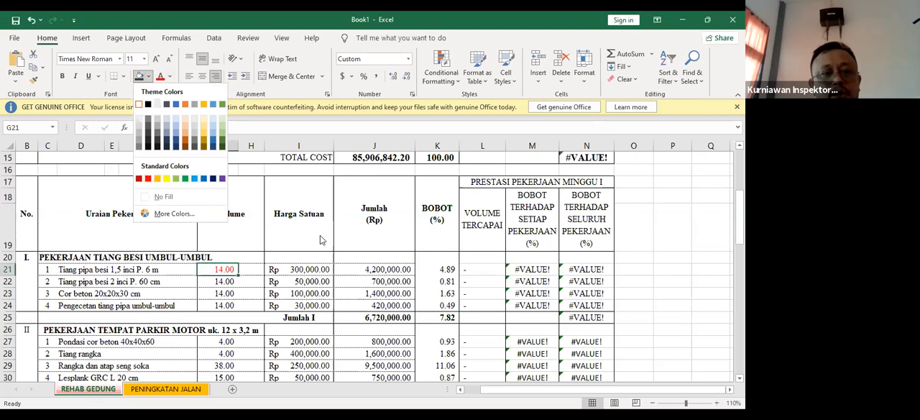
pyautogui.click(167, 223)
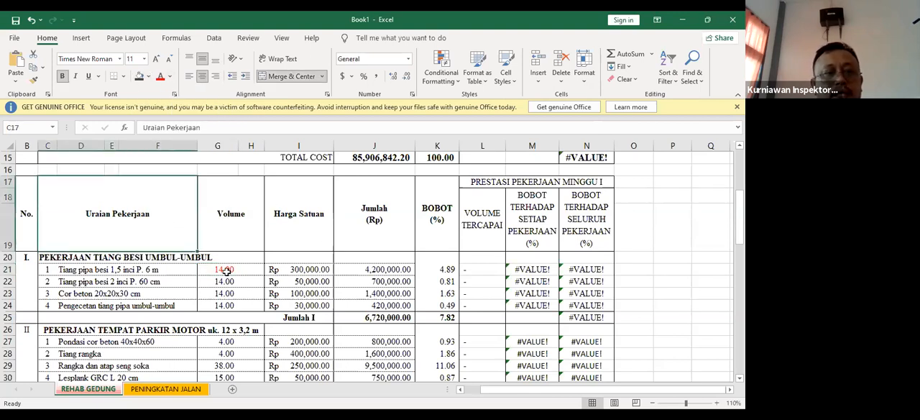
# Inspect the Tiang pipa besi 1,5 inci row across its volume, Harga Satuan, Jumlah formula and VOLUME TERCAPAI cells
pyautogui.click(320, 286)
pyautogui.click(225, 268)
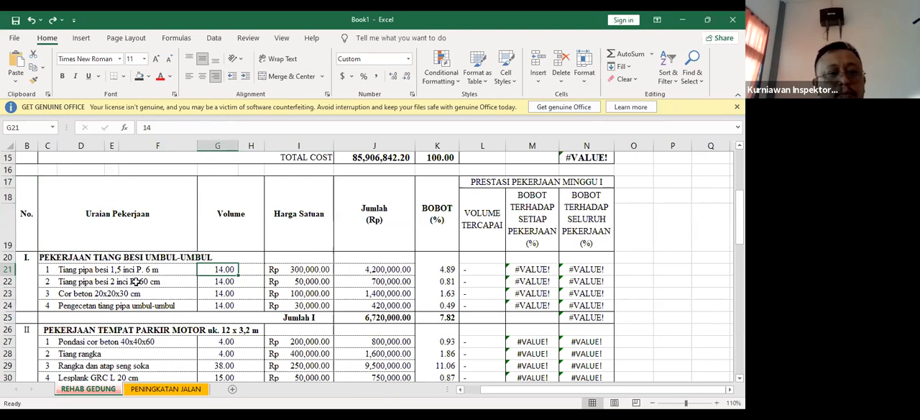
pyautogui.click(139, 273)
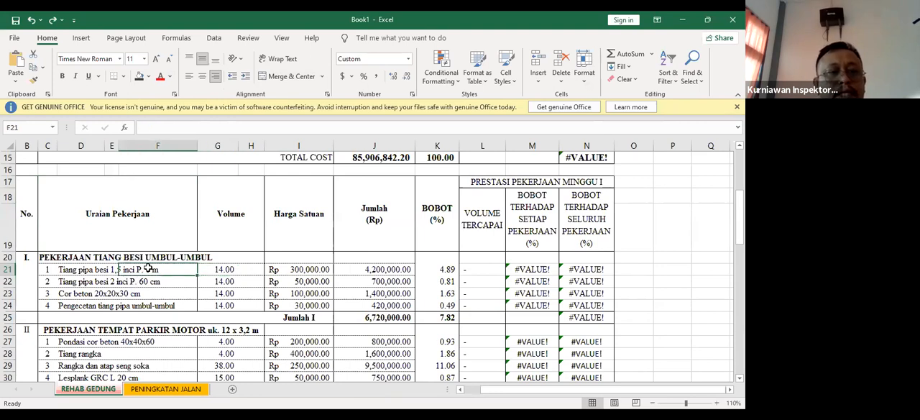
pyautogui.click(121, 278)
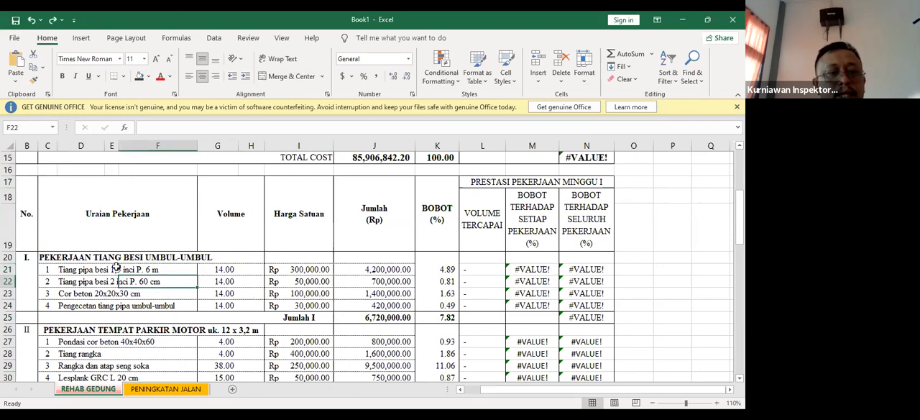
pyautogui.click(133, 269)
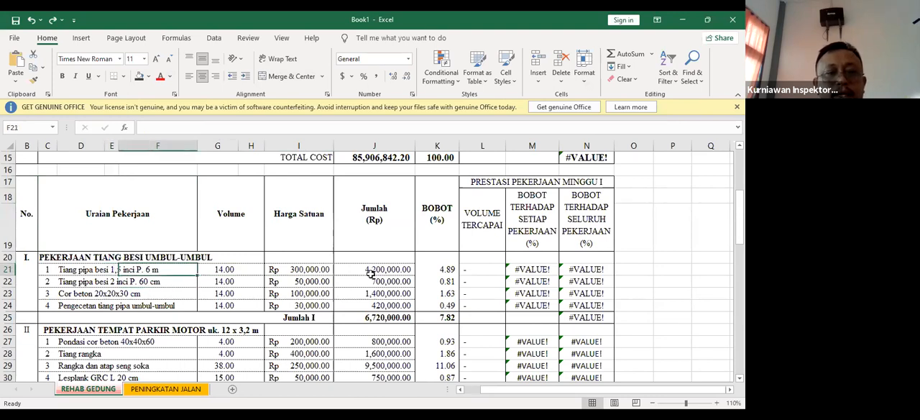
pyautogui.click(315, 271)
pyautogui.click(384, 269)
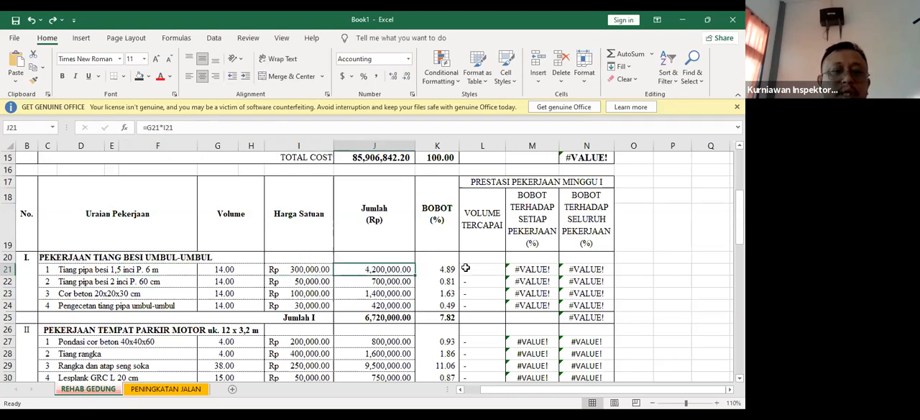
pyautogui.click(470, 269)
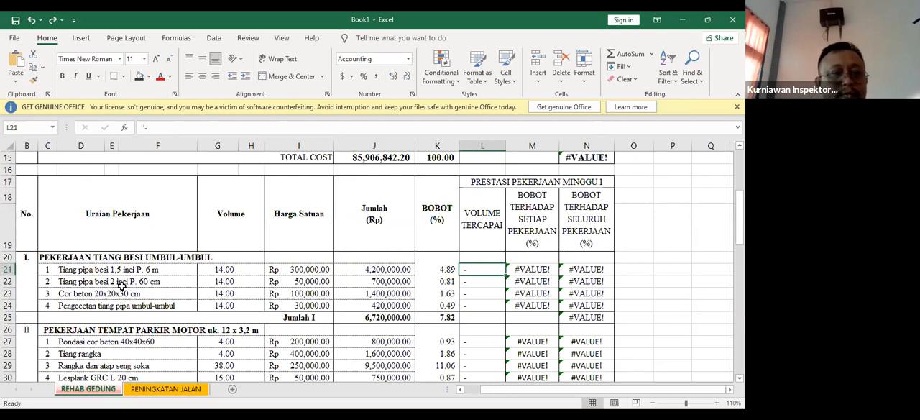
# Compare the descriptions and contract volumes of the work items listed under PEKERJAAN TIANG BESI UMBUL-UMBUL
pyautogui.moveTo(48, 271); pyautogui.dragTo(149, 305)
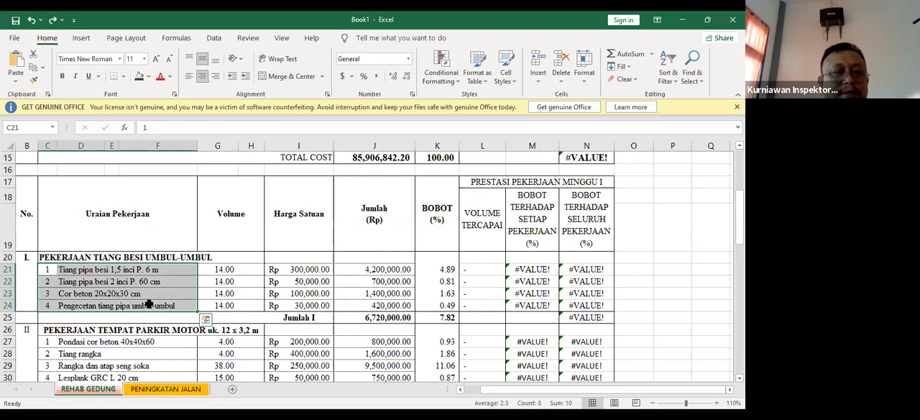
pyautogui.click(71, 298)
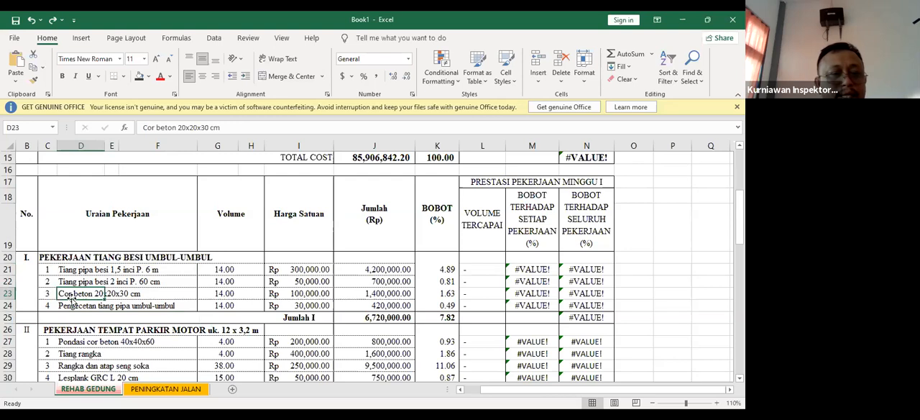
pyautogui.moveTo(223, 270); pyautogui.dragTo(220, 305)
pyautogui.click(133, 281)
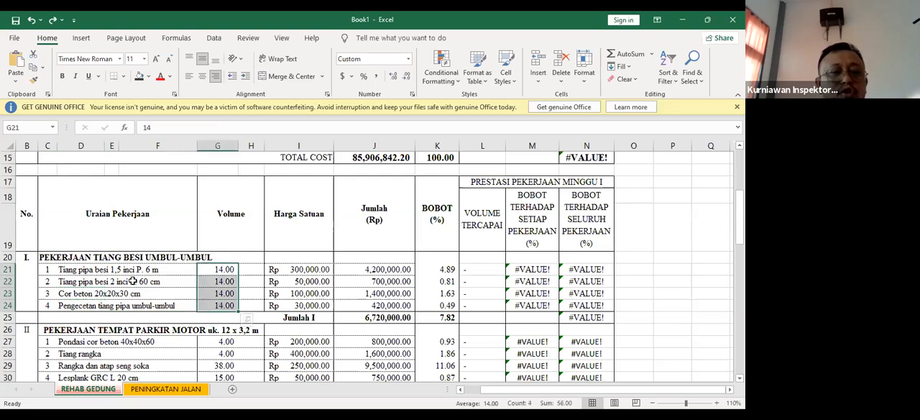
pyautogui.click(64, 272)
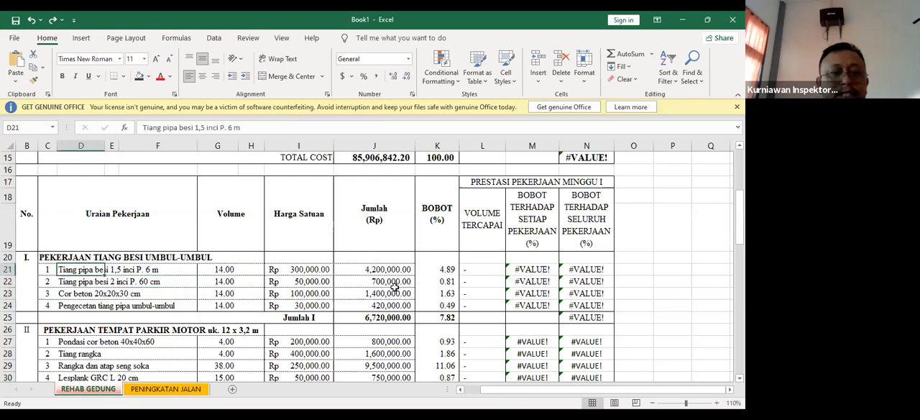
pyautogui.click(221, 280)
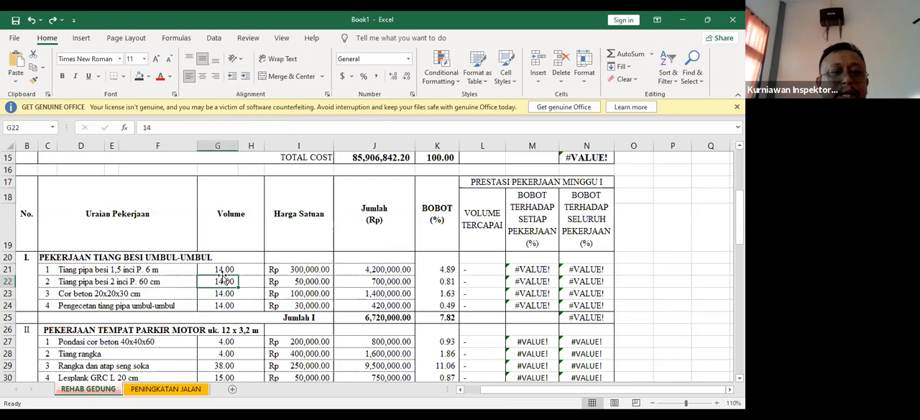
pyautogui.click(225, 270)
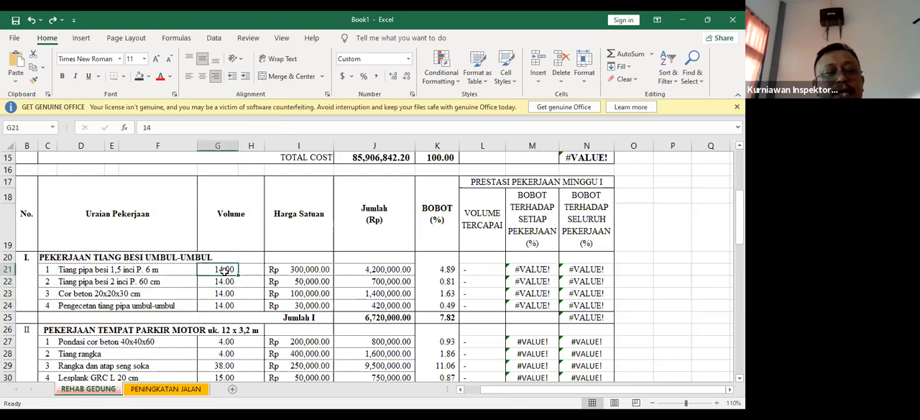
pyautogui.click(220, 284)
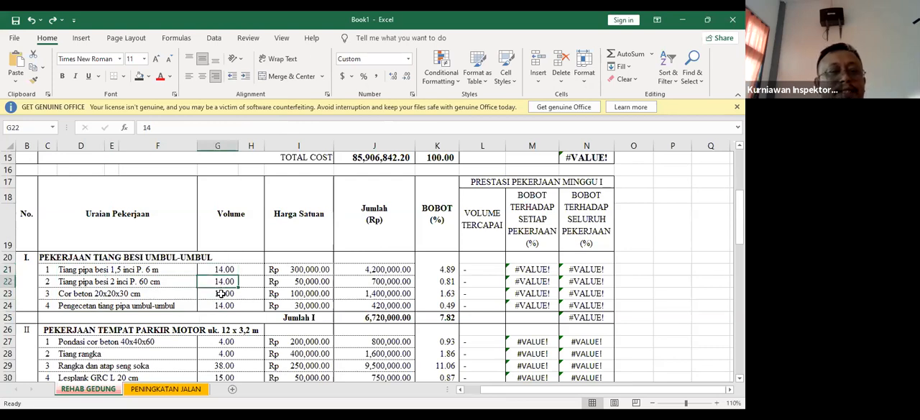
pyautogui.click(220, 270)
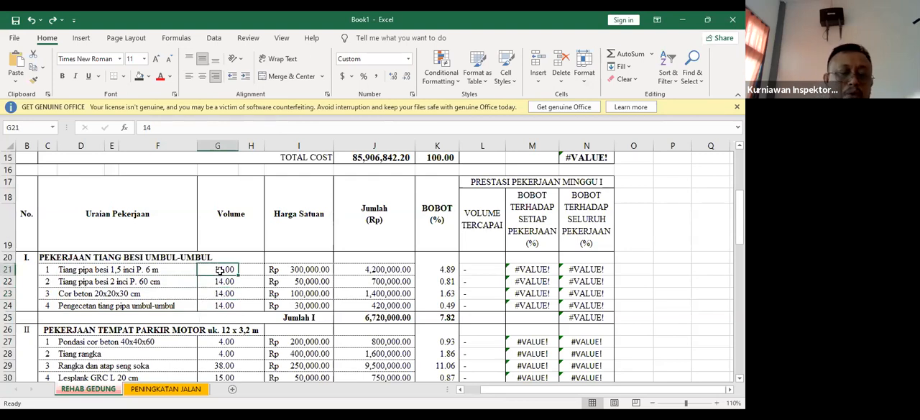
pyautogui.click(230, 283)
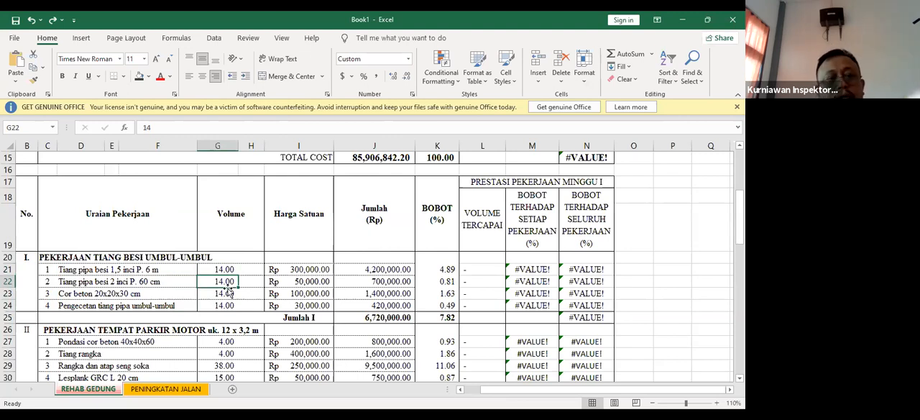
pyautogui.click(213, 295)
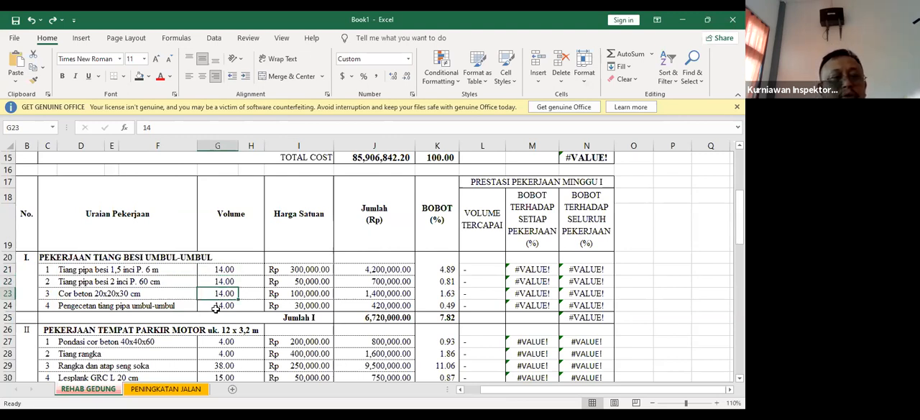
# Review the Pengecetan tiang pipa umbul-umbul contract volume, and inspect the BOBOT formula of the Tiang pipa besi 1,5 inci item
pyautogui.click(217, 307)
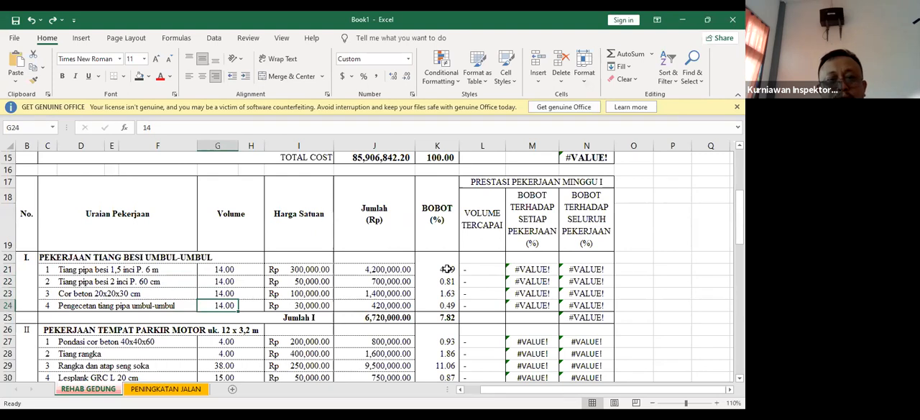
pyautogui.scroll(1, 447, 268)
pyautogui.click(447, 304)
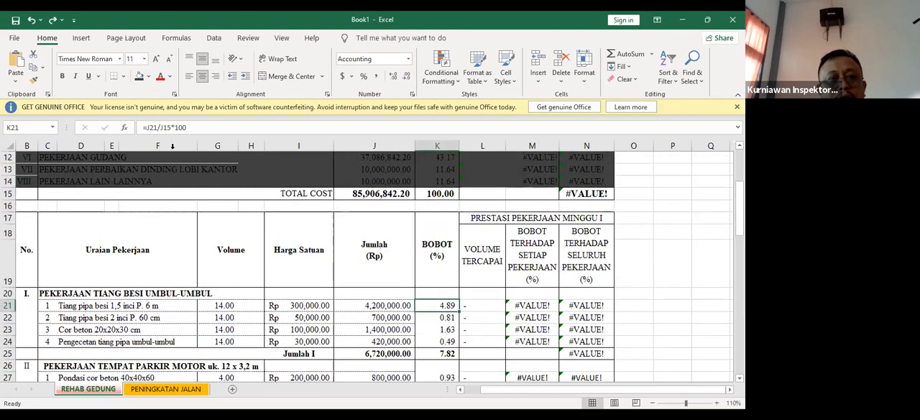
pyautogui.click(228, 130)
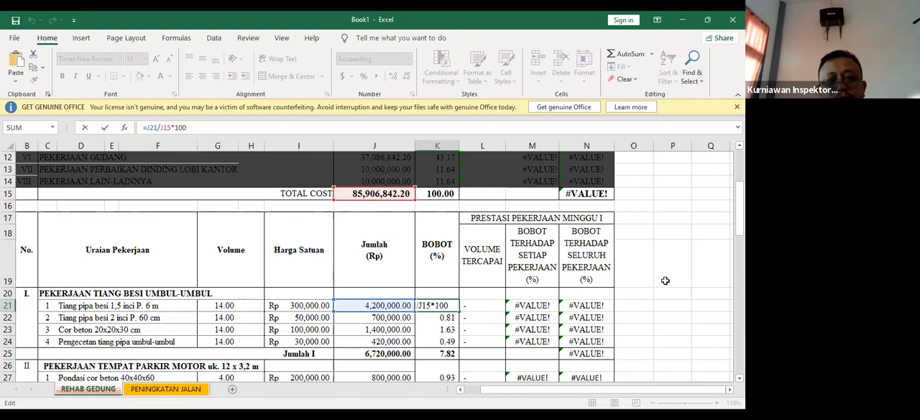
pyautogui.hotkey('ctrl', 'Return')
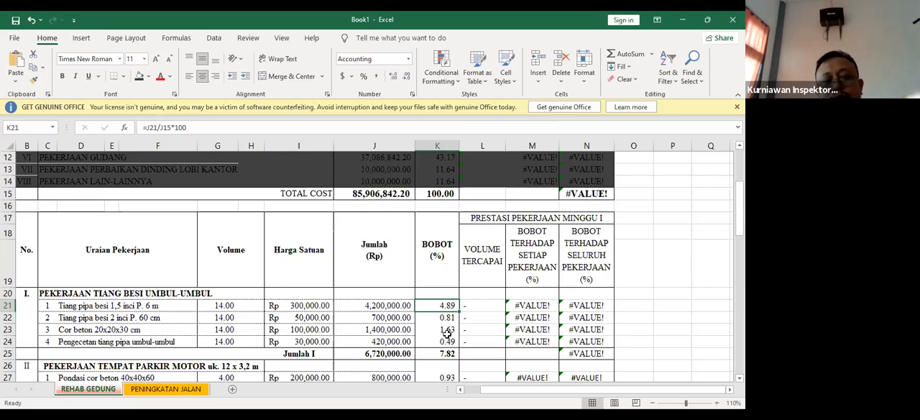
# Enter 9 as the VOLUME TERCAPAI of Tiang pipa besi 1,5 inci P. 6 m
pyautogui.click(480, 303)
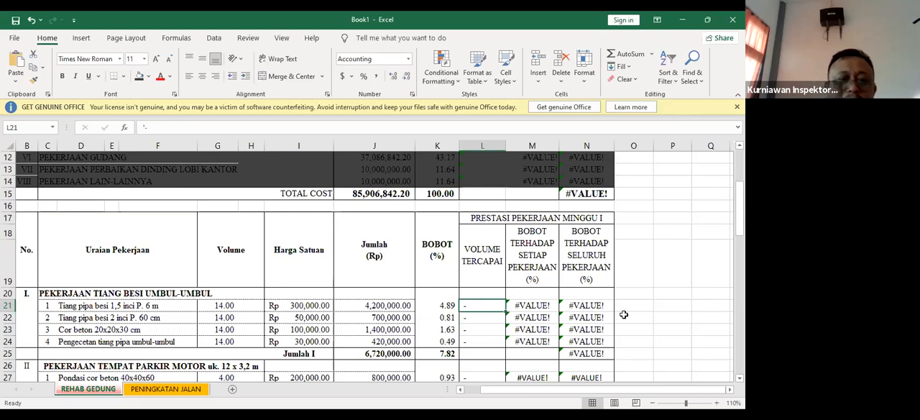
pyautogui.write('9')
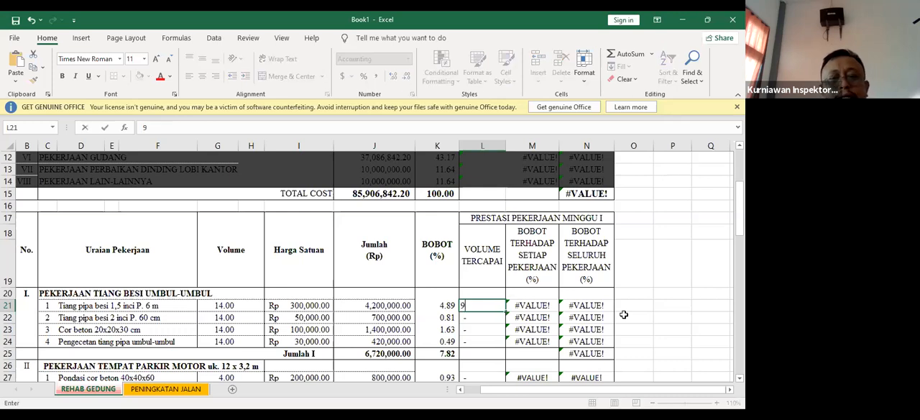
pyautogui.press('Return')
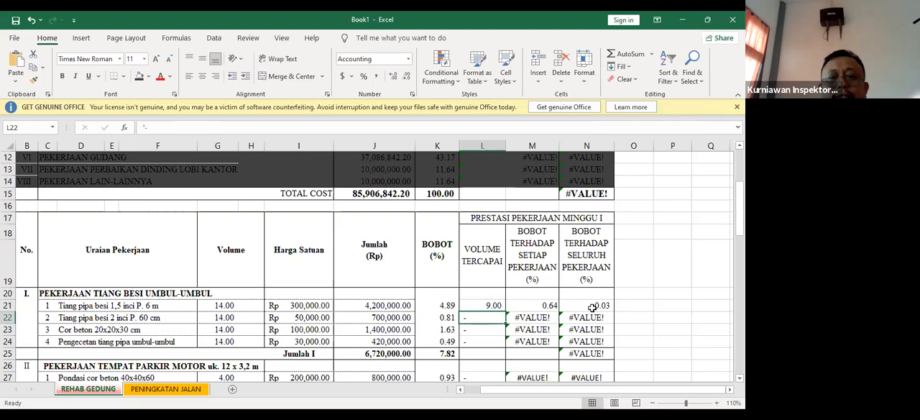
# Inspect the BOBOT TERHADAP SETIAP PEKERJAAN and BOBOT TERHADAP SELURUH PEKERJAAN formulas in the Tiang pipa besi 1,5 inci row
pyautogui.click(545, 305)
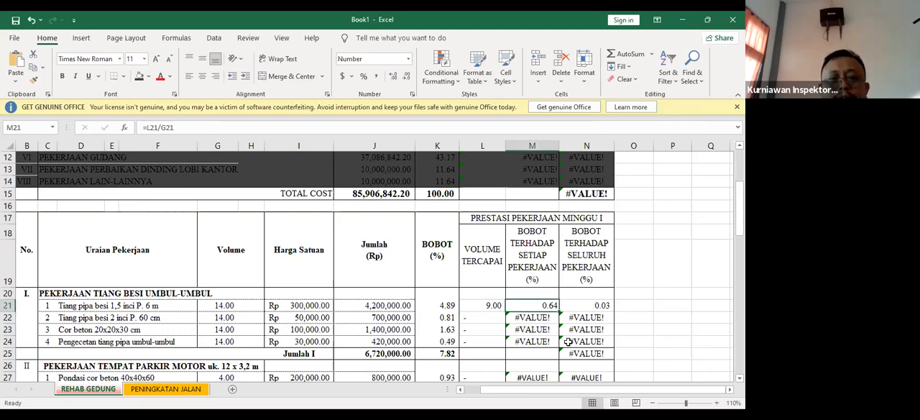
pyautogui.click(596, 305)
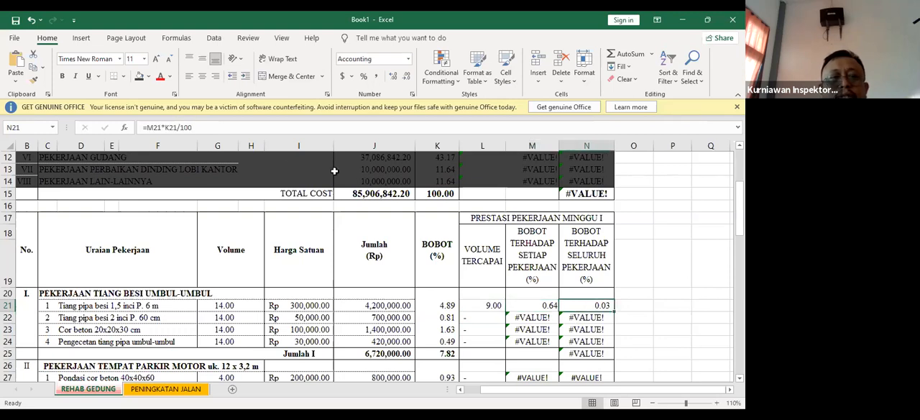
pyautogui.click(256, 130)
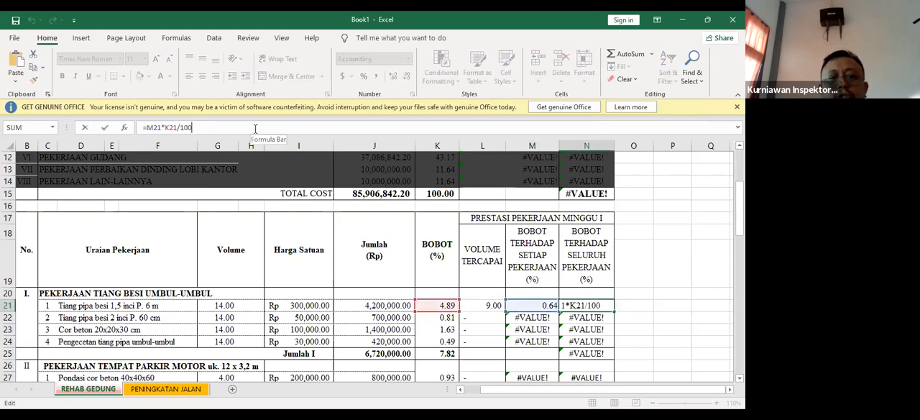
pyautogui.click(635, 294)
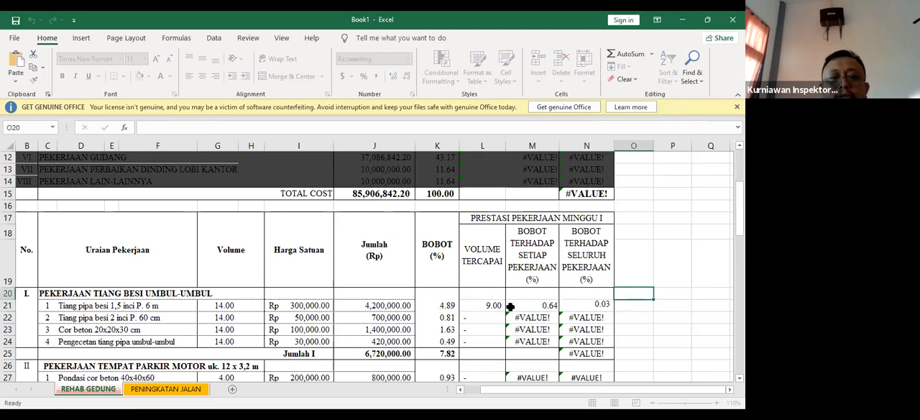
# Enter 9 as the VOLUME TERCAPAI of the three remaining flagpole items, and check the Jumlah I weight formula
pyautogui.click(494, 316)
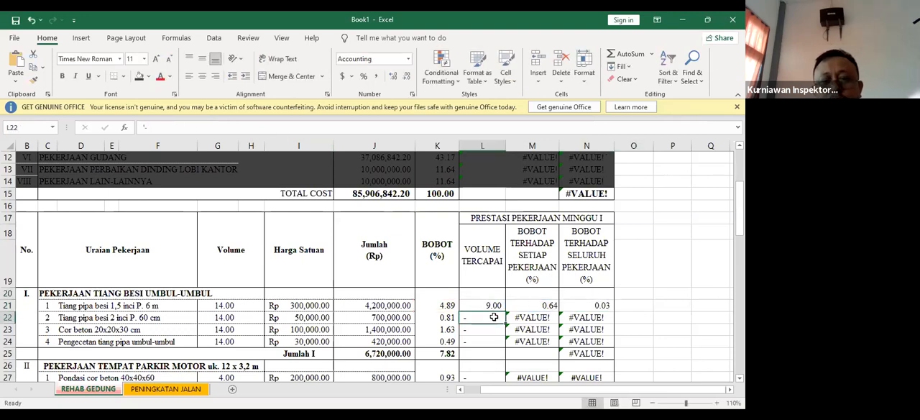
pyautogui.write('9')
pyautogui.press('Return')
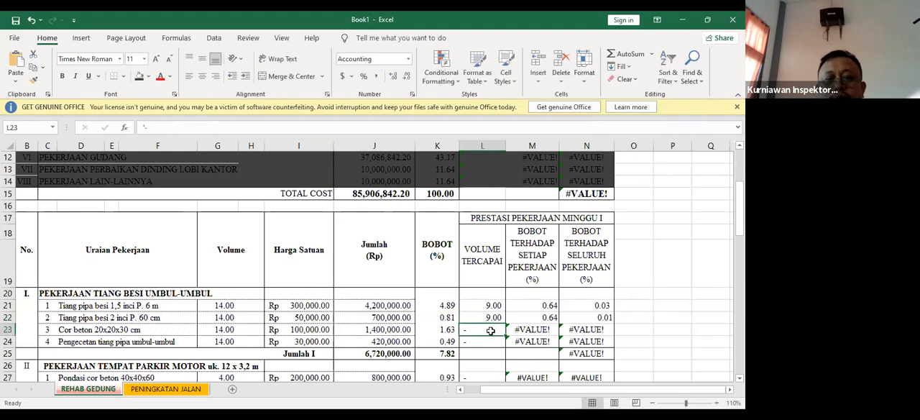
pyautogui.write('9')
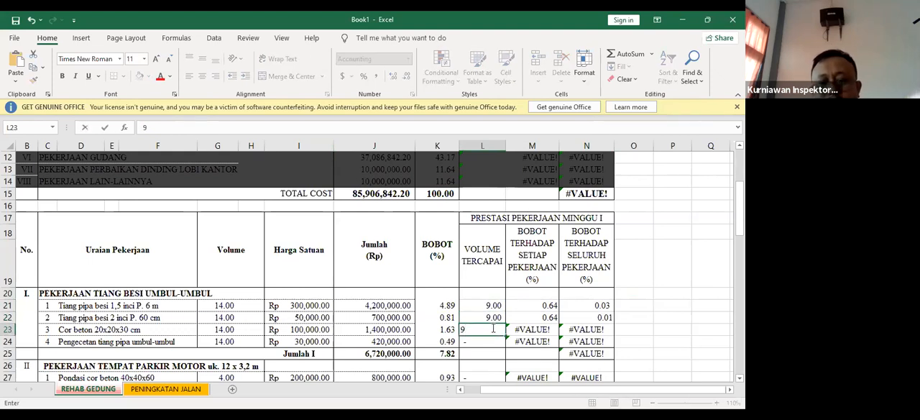
pyautogui.press('Return')
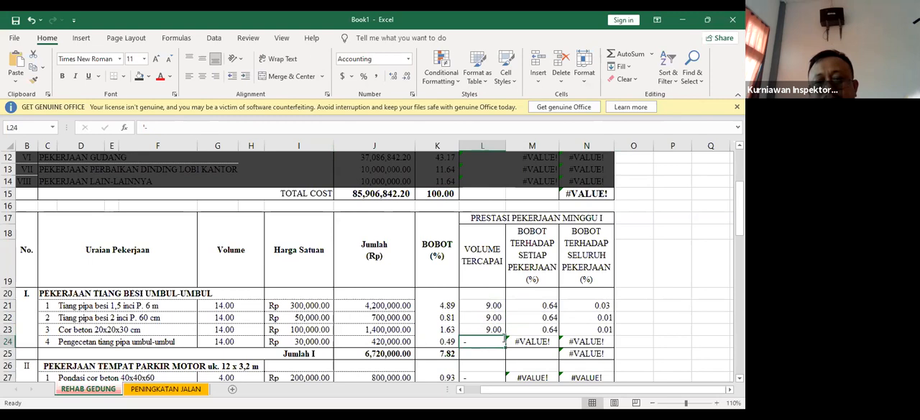
pyautogui.write('9')
pyautogui.click(655, 309)
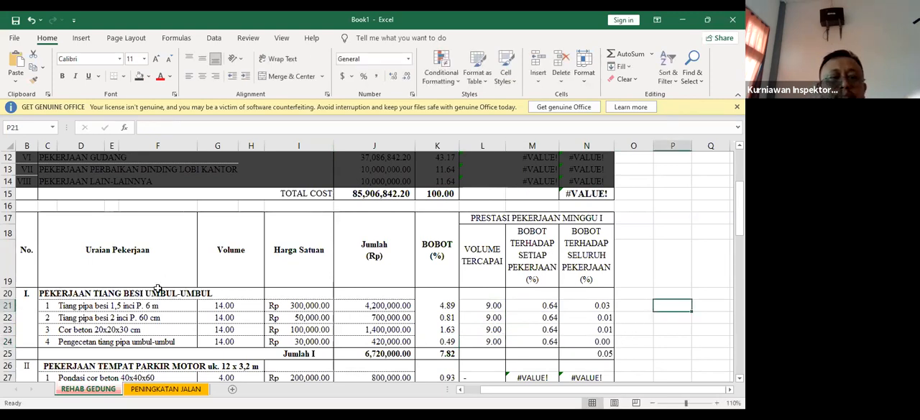
pyautogui.click(598, 354)
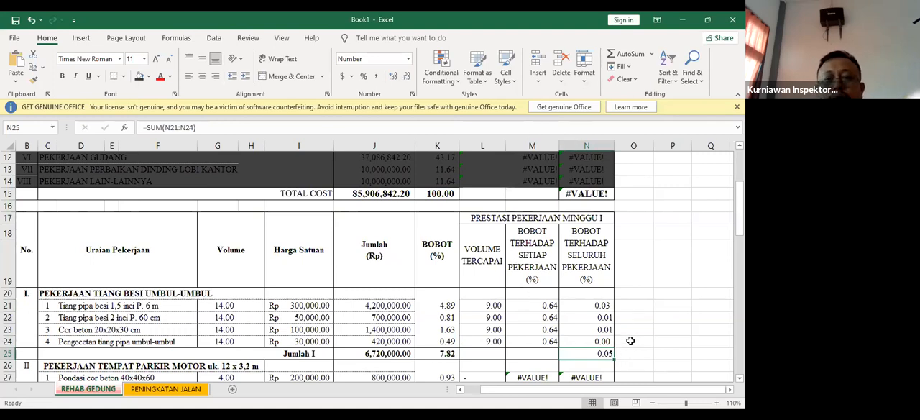
# Under PEKERJAAN TEMPAT PARKIR MOTOR, enter 2 as the VOLUME TERCAPAI of both Pondasi cor beton 40x40x60 and Tiang rangka
pyautogui.scroll(-1, 630, 340)
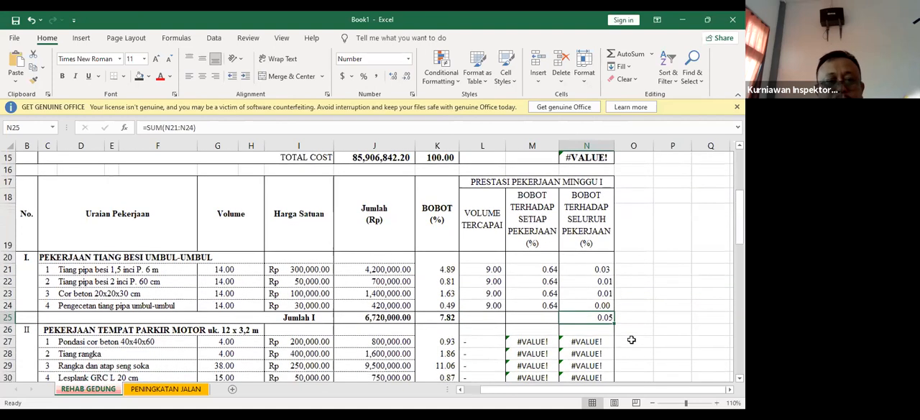
pyautogui.scroll(-1, 631, 340)
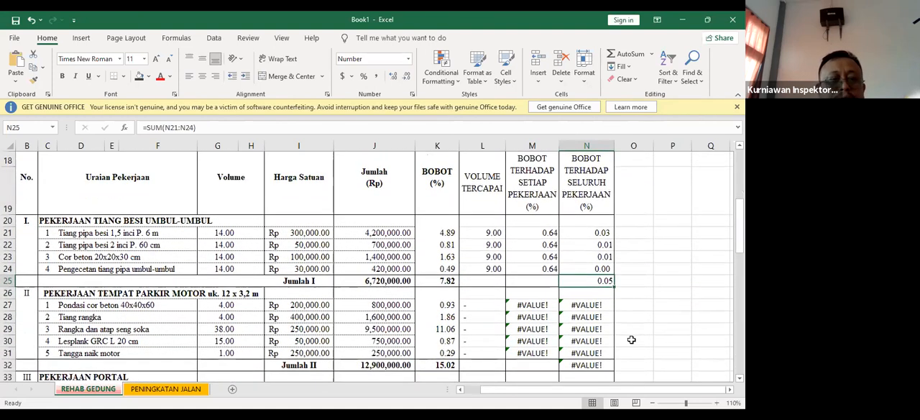
pyautogui.click(66, 305)
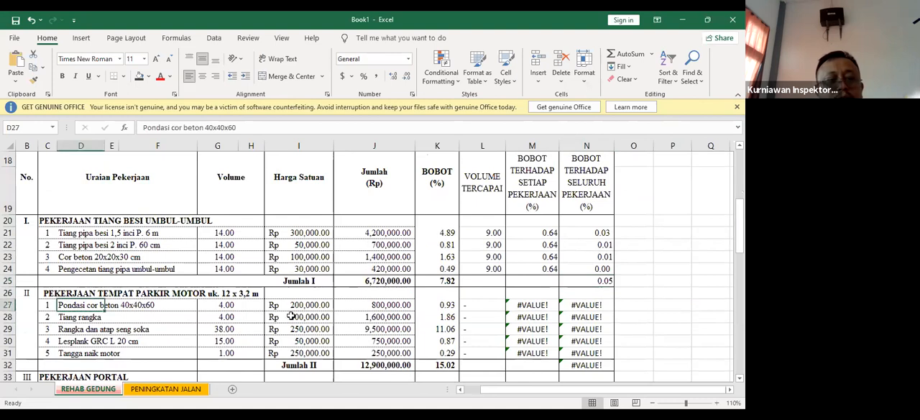
pyautogui.click(477, 306)
pyautogui.write('2')
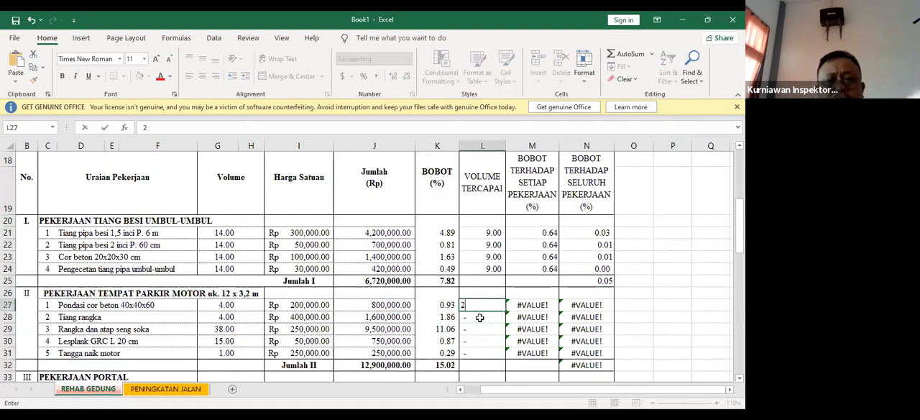
pyautogui.press('Return')
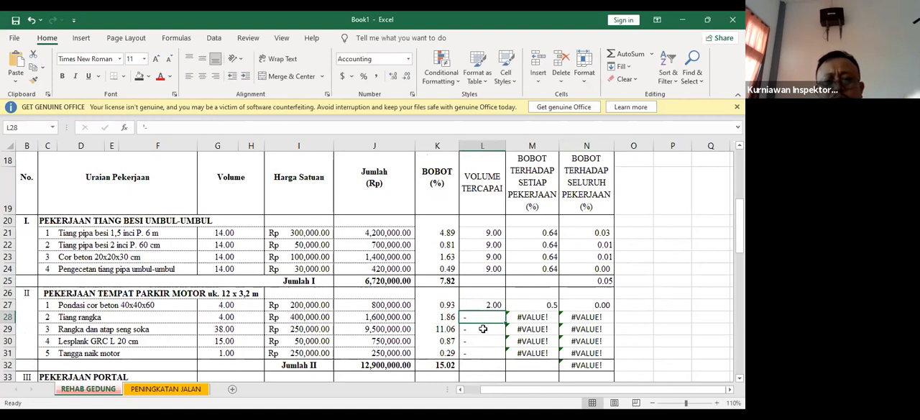
pyautogui.write('2')
pyautogui.press('Return')
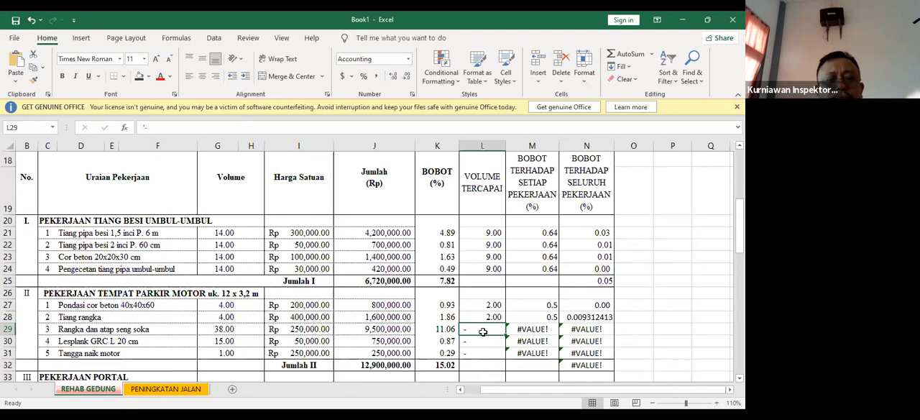
# Enter the VOLUME TERCAPAI as 15 for Rangka dan atap seng soka, 9 for Lesplank GRC L 20 cm and 1 for Tangga naik motor
pyautogui.write('15')
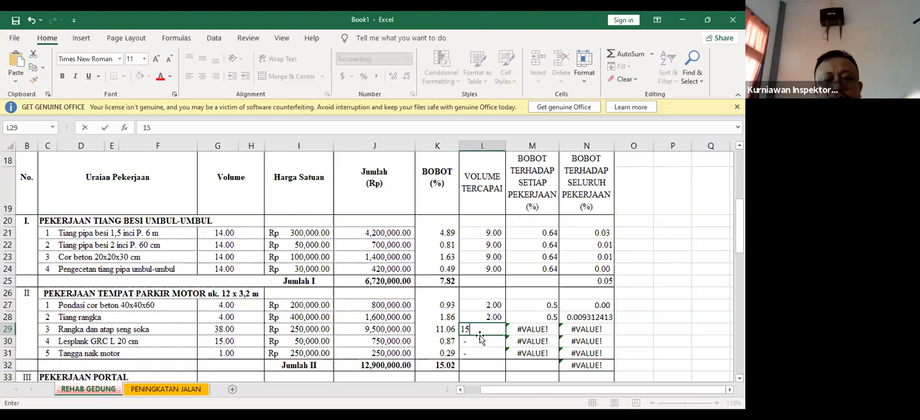
pyautogui.press('Return')
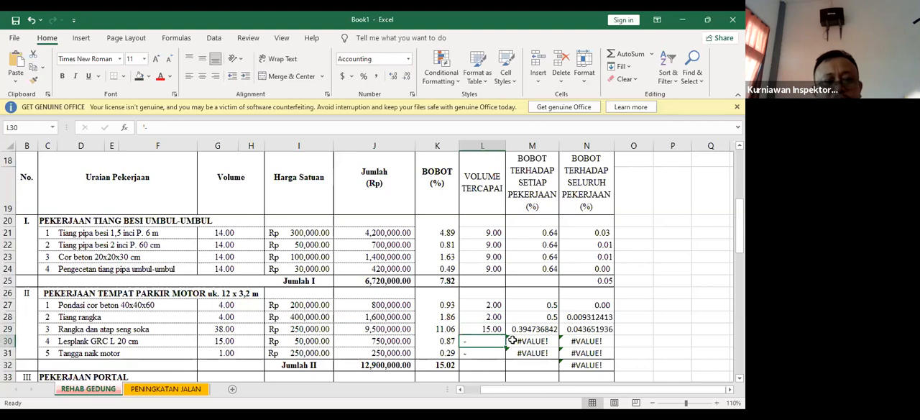
pyautogui.write('9')
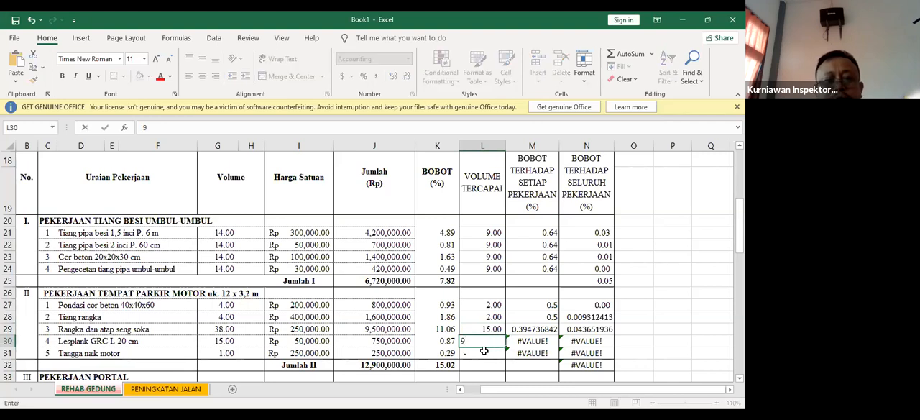
pyautogui.click(484, 351)
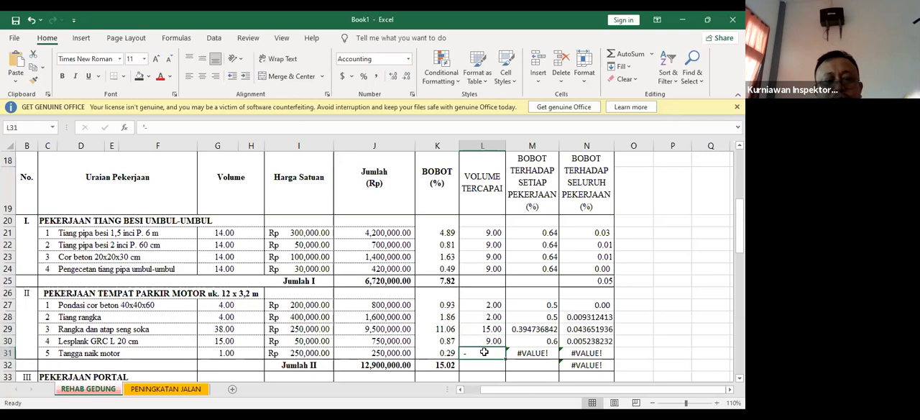
pyautogui.write('1')
pyautogui.click(621, 318)
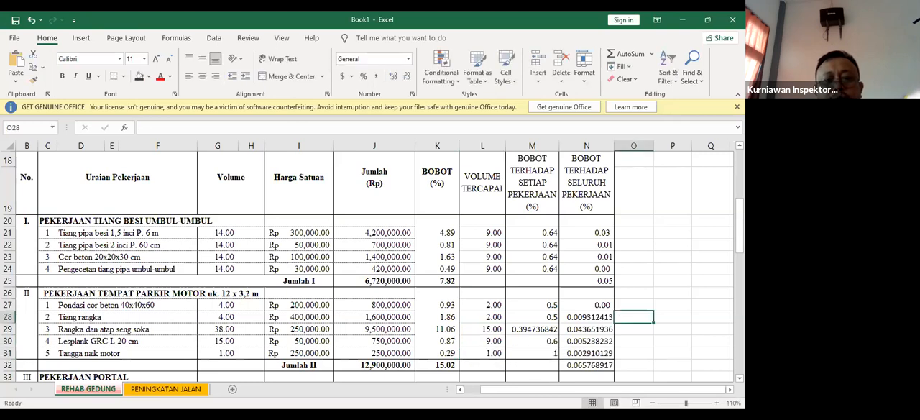
# Inspect the BOBOT TERHADAP SELURUH PEKERJAAN formula in the Pondasi cor beton 40x40x60 row
pyautogui.moveTo(592, 317); pyautogui.dragTo(595, 353)
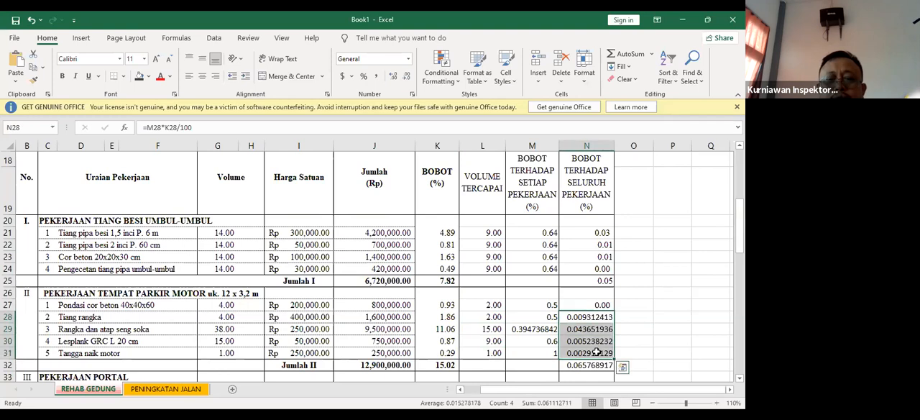
pyautogui.click(604, 305)
pyautogui.doubleClick(604, 304)
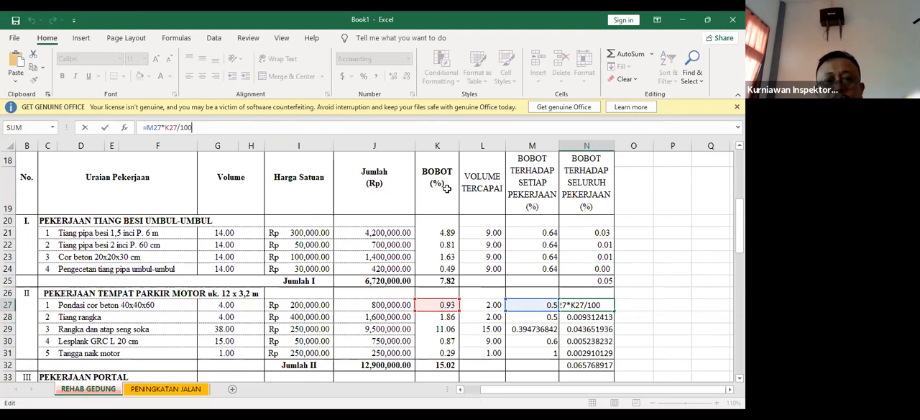
pyautogui.click(637, 316)
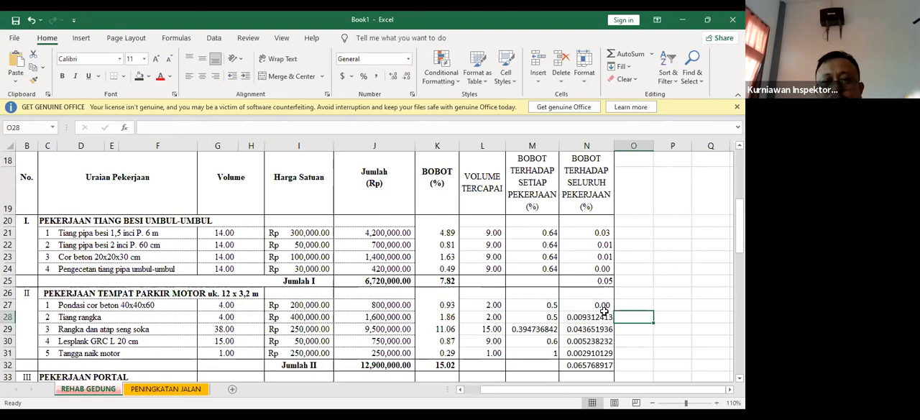
# Format the BOBOT TERHADAP SELURUH PEKERJAAN values from Tiang rangka through Tangga naik motor (N28:N31) as Number with two decimals
pyautogui.moveTo(602, 316); pyautogui.dragTo(590, 353)
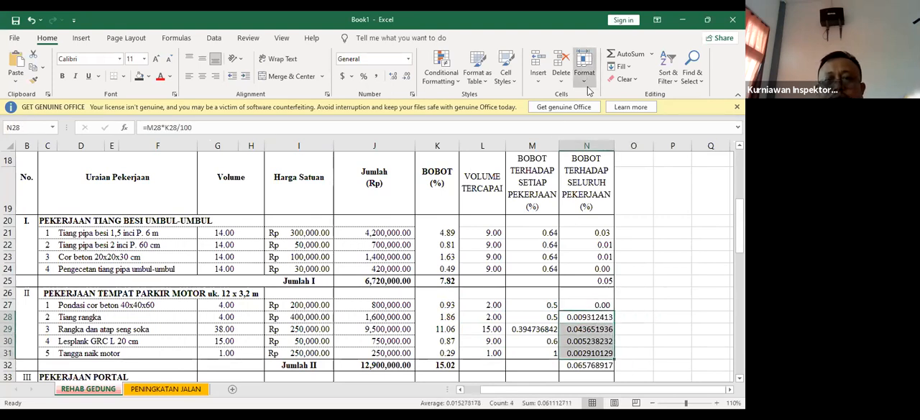
pyautogui.click(621, 337)
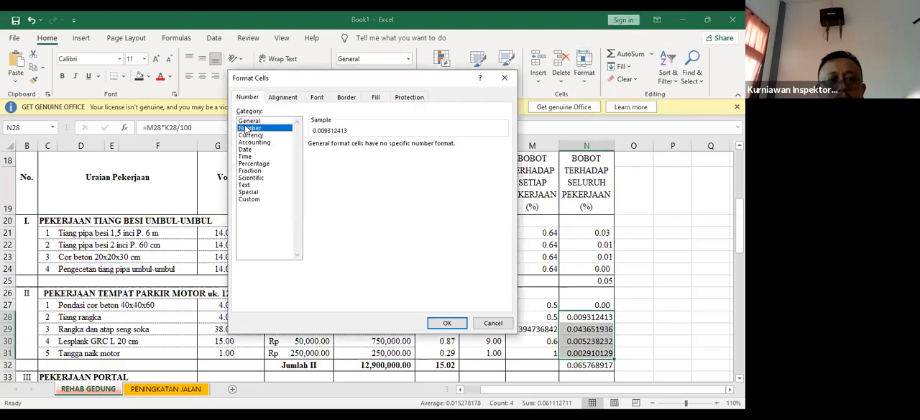
pyautogui.click(249, 128)
pyautogui.click(312, 158)
pyautogui.click(446, 323)
pyautogui.click(705, 309)
# Format the Jumlah II total of BOBOT TERHADAP SELURUH PEKERJAAN (N32) as Number with two decimals
pyautogui.click(603, 366)
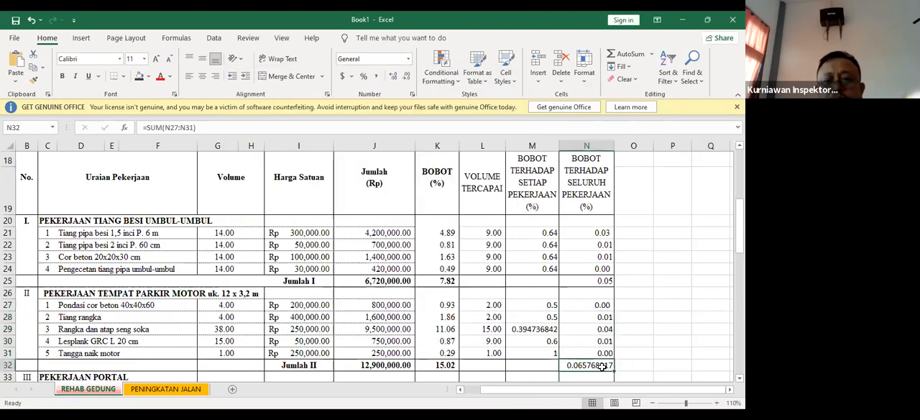
pyautogui.click(585, 77)
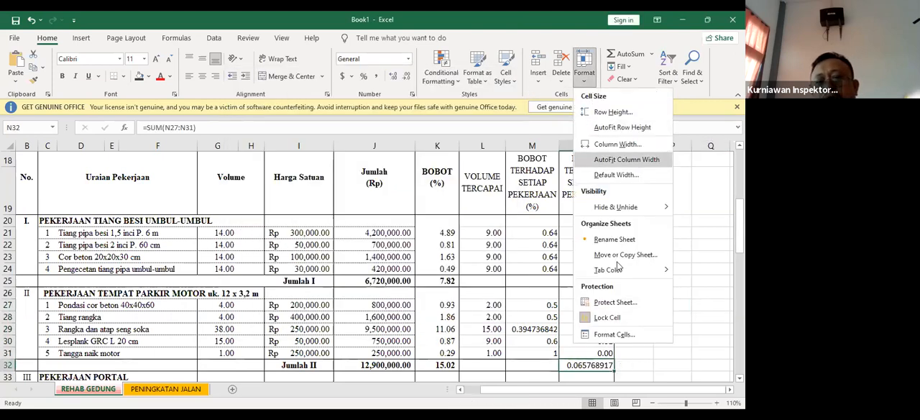
pyautogui.click(627, 335)
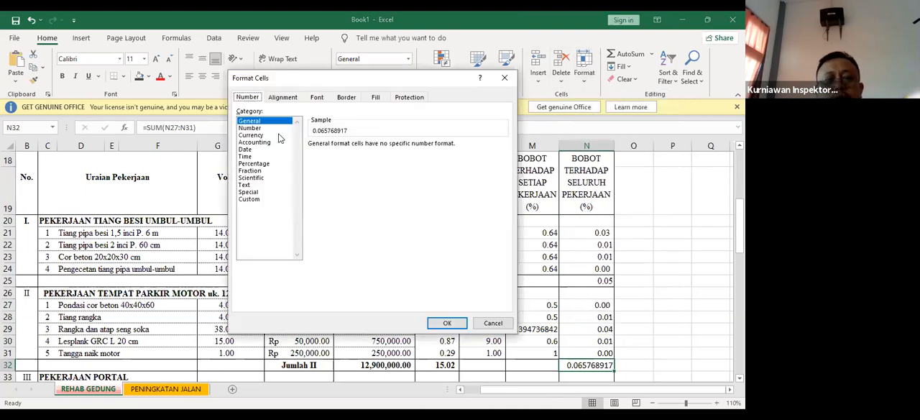
pyautogui.click(250, 127)
pyautogui.click(311, 158)
pyautogui.click(447, 323)
pyautogui.click(672, 328)
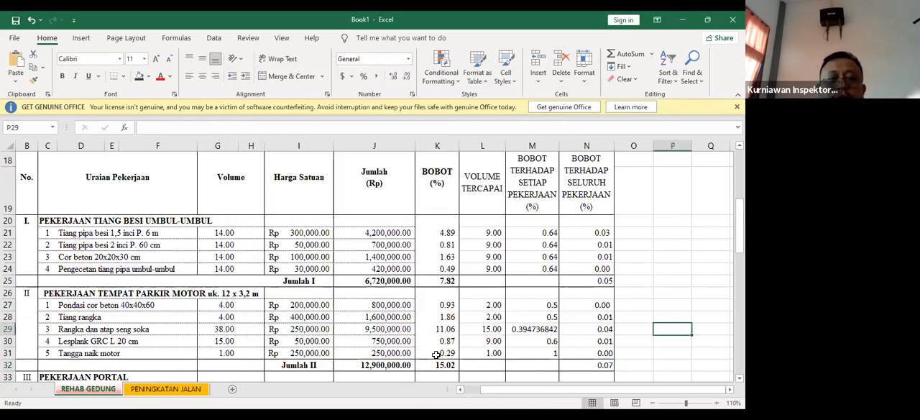
# Inspect the Jumlah II weight totals, the section's Jumlah (Rp) amounts and the BOBOT TERHADAP SETIAP PEKERJAAN formula for Rangka dan atap seng soka
pyautogui.click(608, 366)
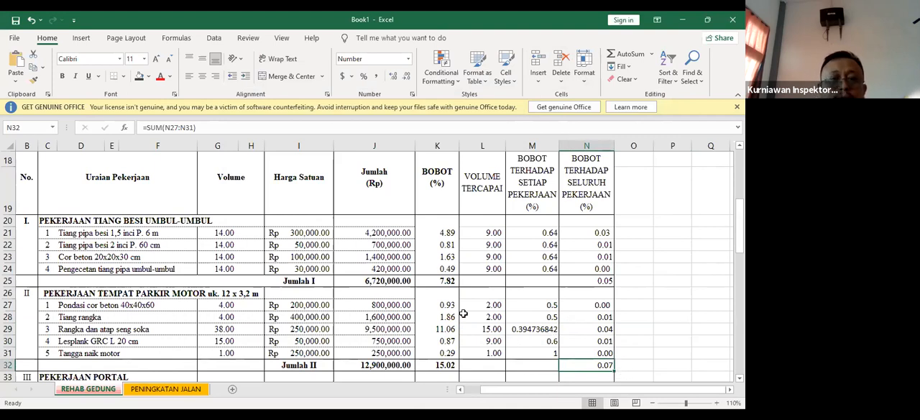
pyautogui.moveTo(398, 303); pyautogui.dragTo(404, 351)
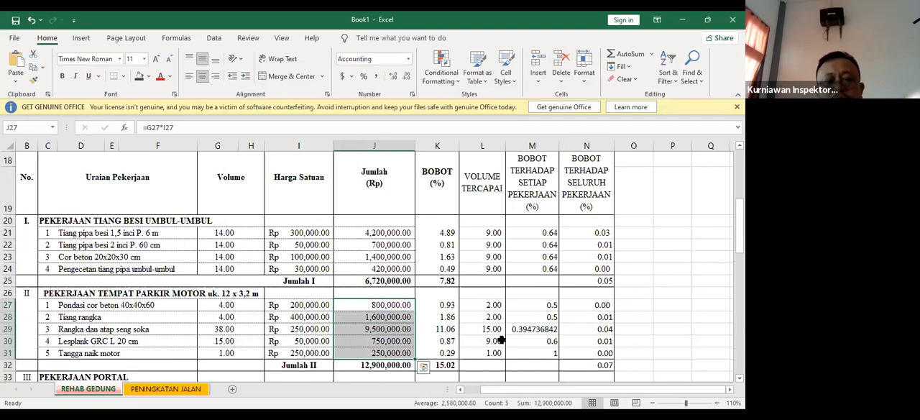
pyautogui.click(597, 365)
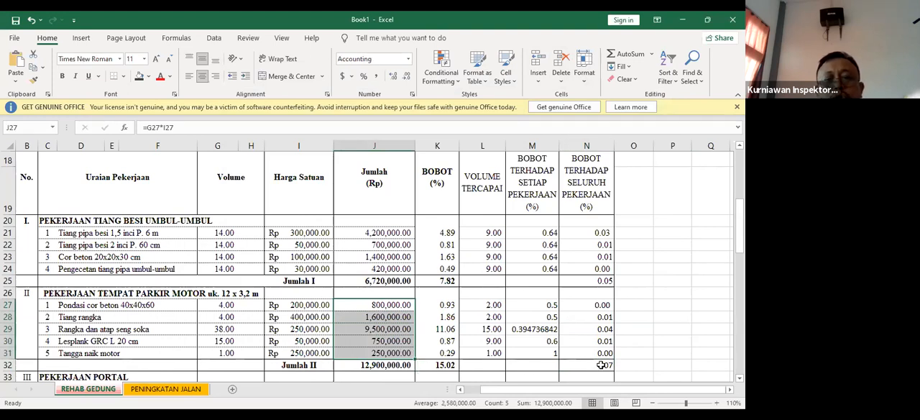
pyautogui.click(445, 365)
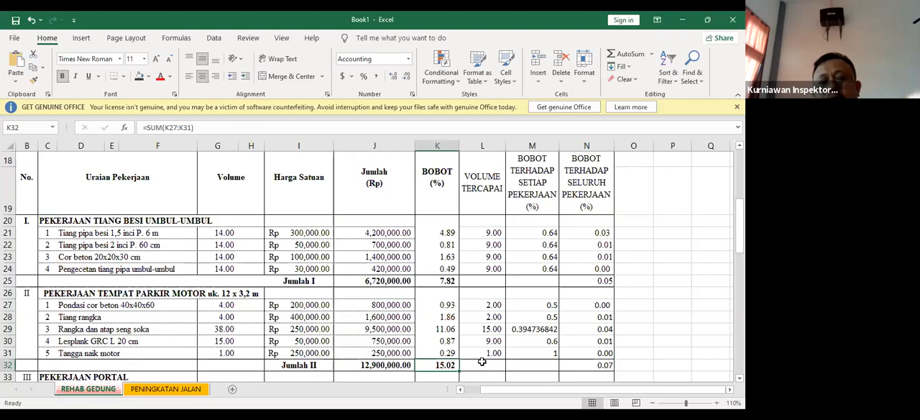
pyautogui.click(481, 363)
pyautogui.click(496, 374)
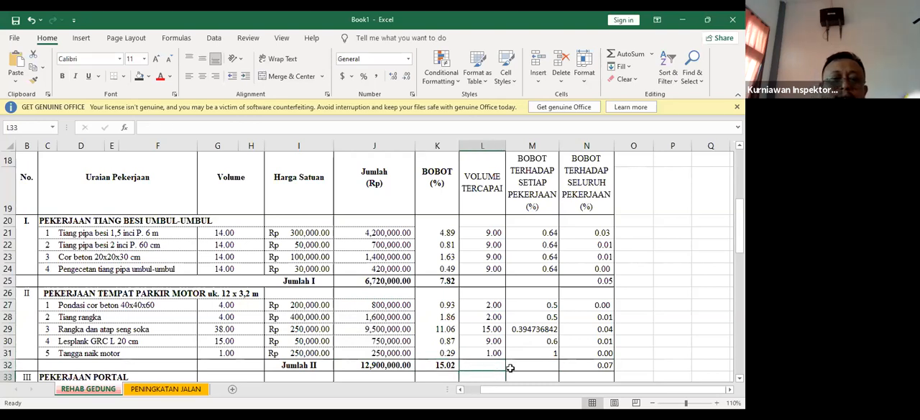
pyautogui.click(529, 332)
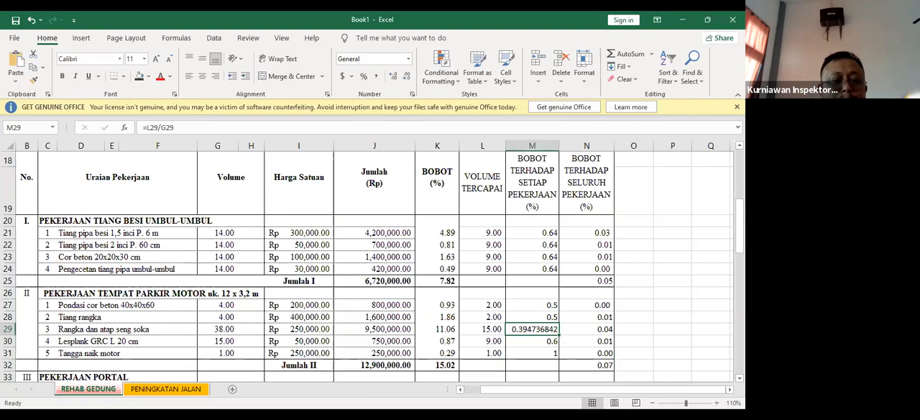
# Switch to the PENINGKATAN JALAN sheet and examine the Mobilisasi row's description, quantity, unit price and JUMLAH HARGA formula
pyautogui.click(193, 392)
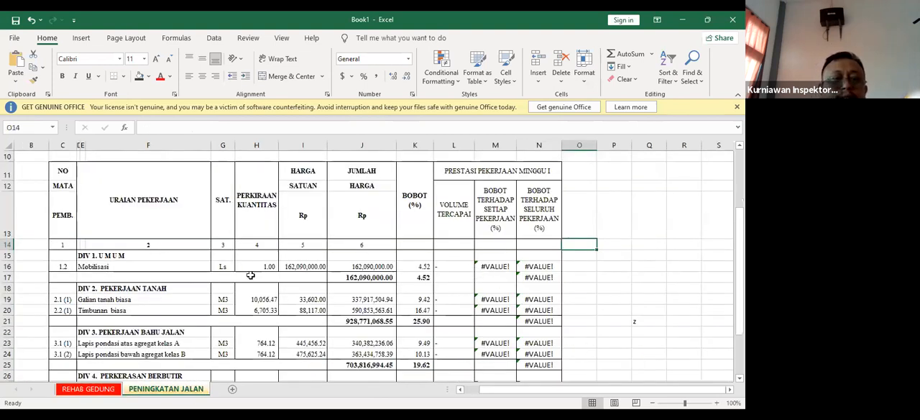
pyautogui.click(85, 266)
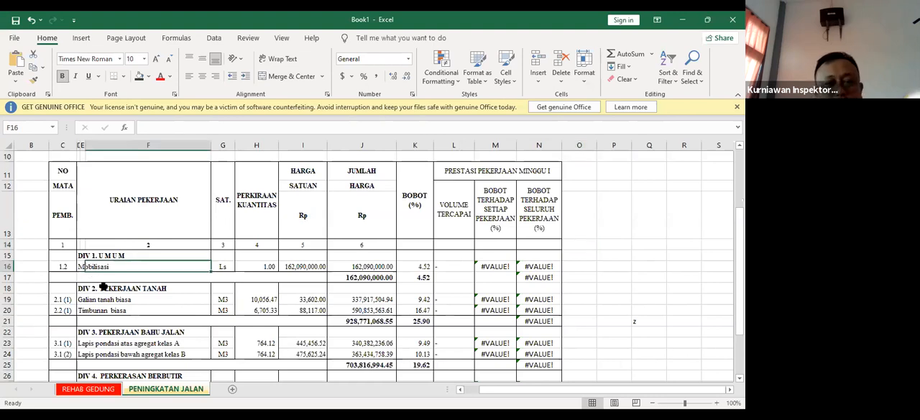
pyautogui.click(100, 286)
pyautogui.click(304, 267)
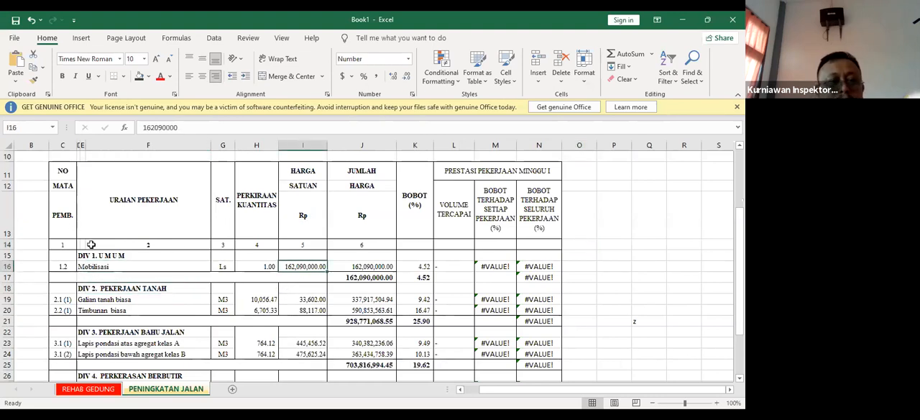
pyautogui.click(82, 266)
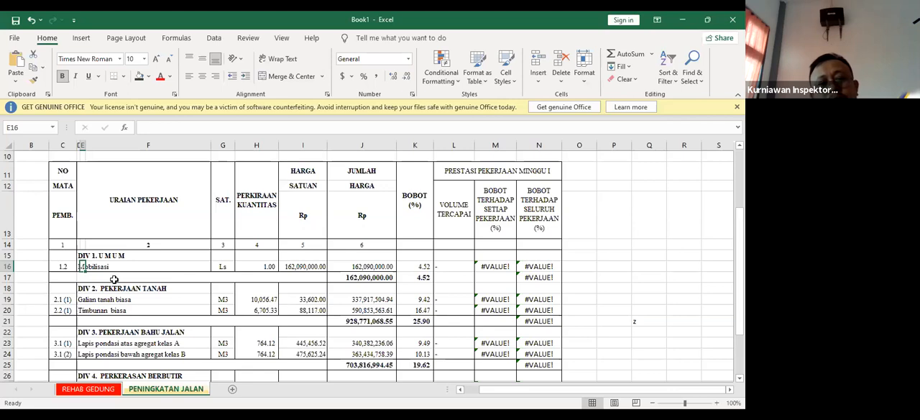
pyautogui.click(201, 301)
pyautogui.click(85, 267)
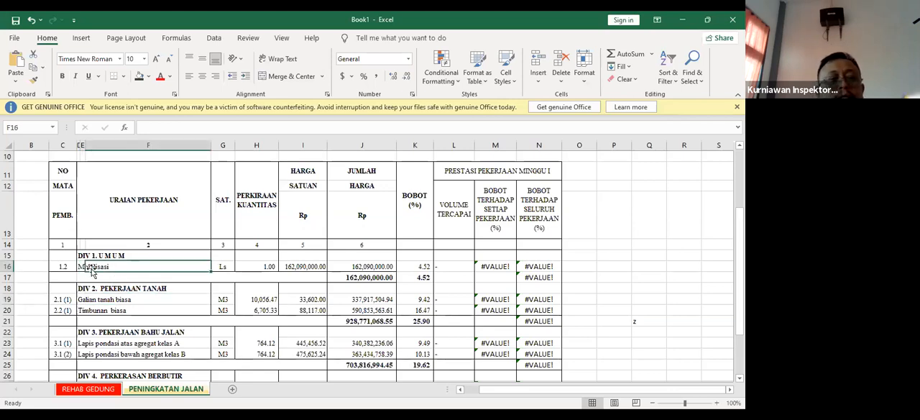
pyautogui.click(270, 265)
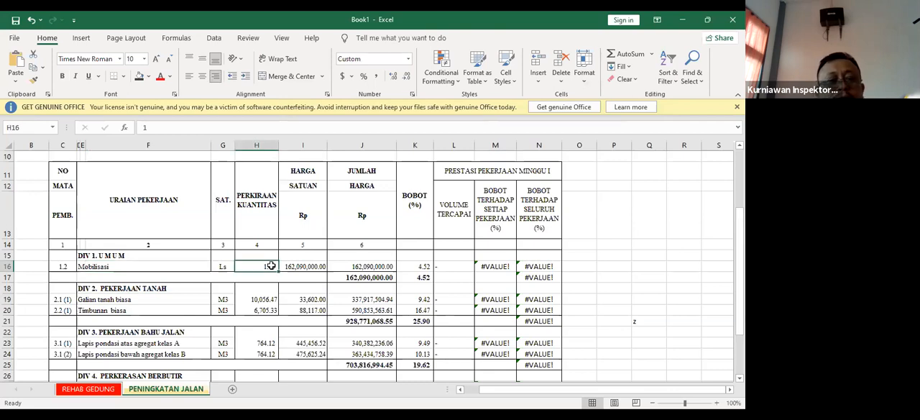
pyautogui.click(374, 267)
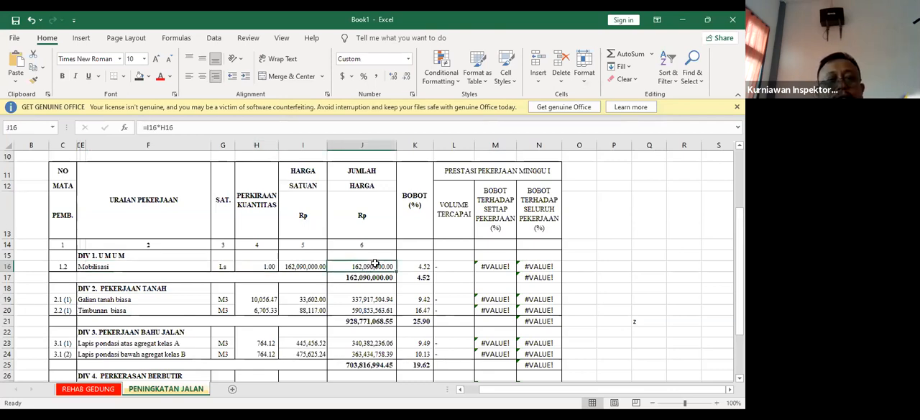
# Inspect the BOBOT formula of Mobilisasi and trace its reference to the Jumlah total cell
pyautogui.click(424, 267)
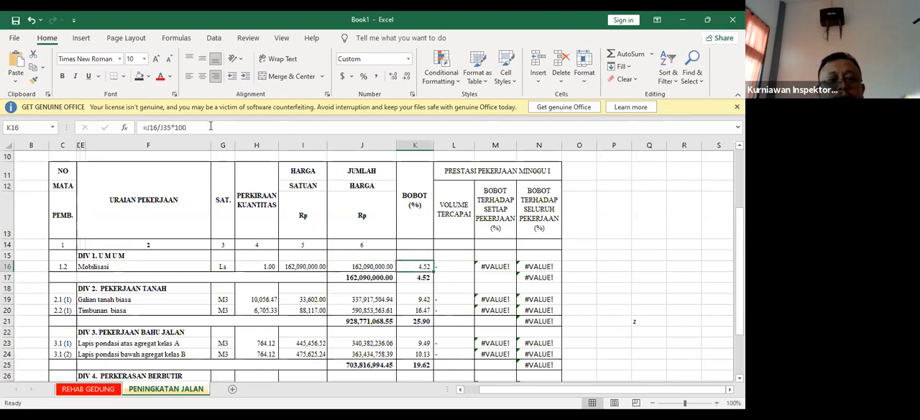
pyautogui.click(211, 127)
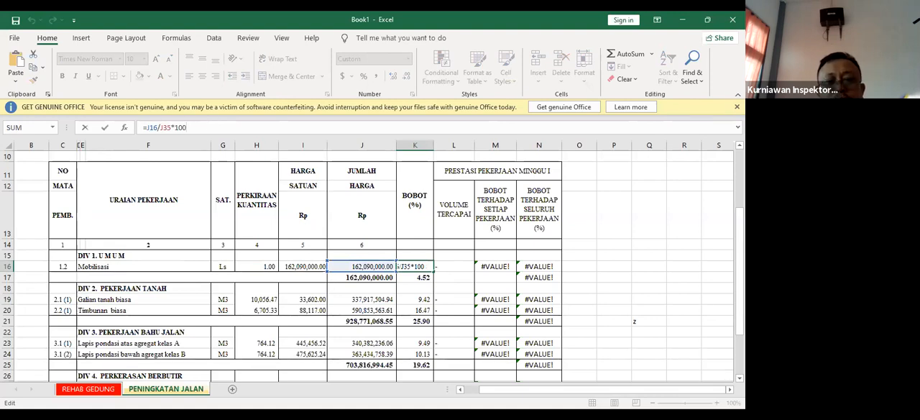
pyautogui.scroll(-4, 374, 266)
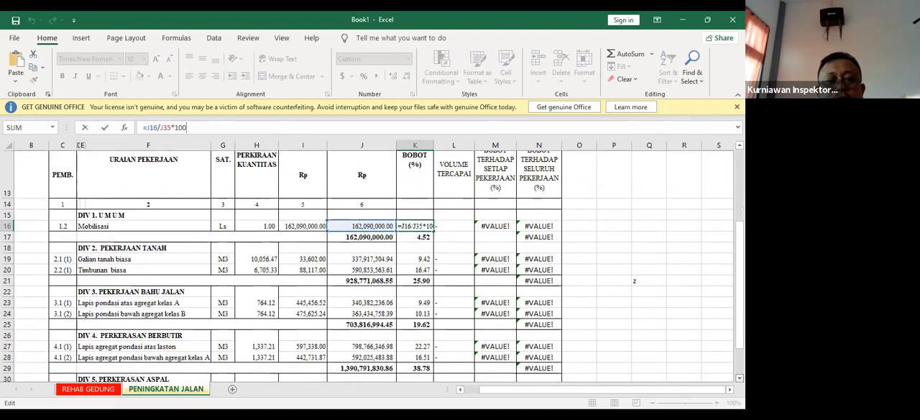
pyautogui.scroll(-1, 428, 318)
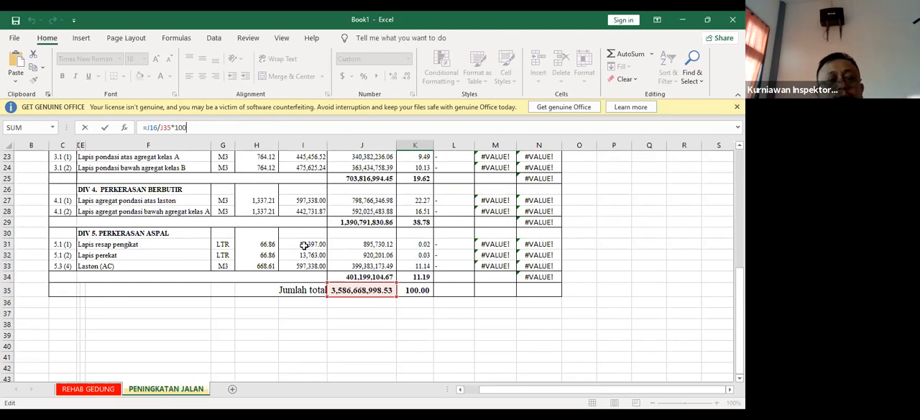
pyautogui.click(471, 325)
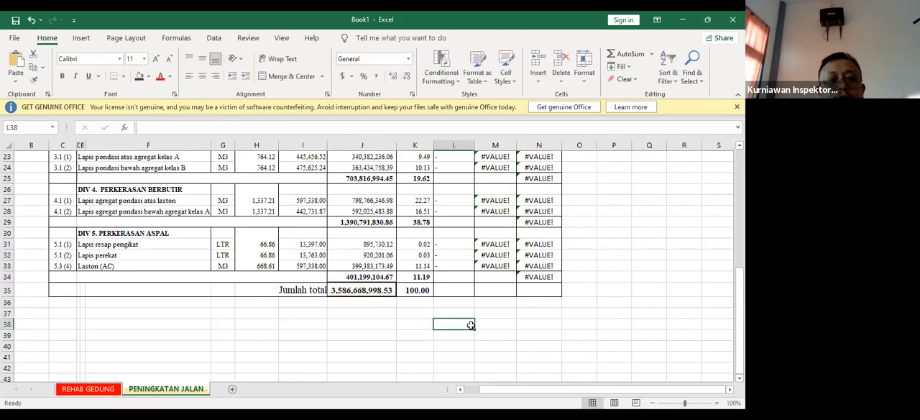
# Enter 1 as the VOLUME TERCAPAI of Mobilisasi under DIV 1. UMUM
pyautogui.scroll(5, 467, 320)
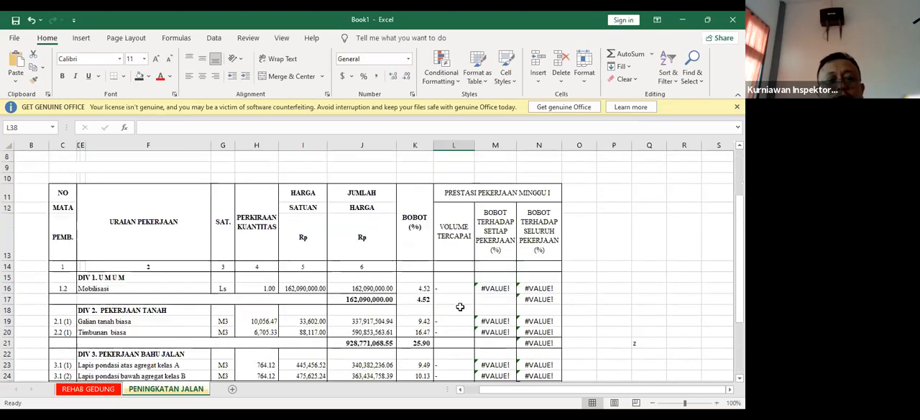
pyautogui.click(456, 288)
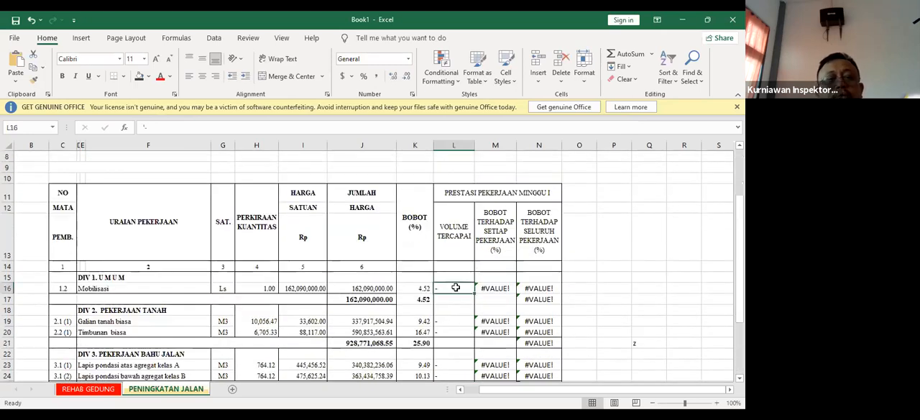
pyautogui.write('1')
pyautogui.click(608, 288)
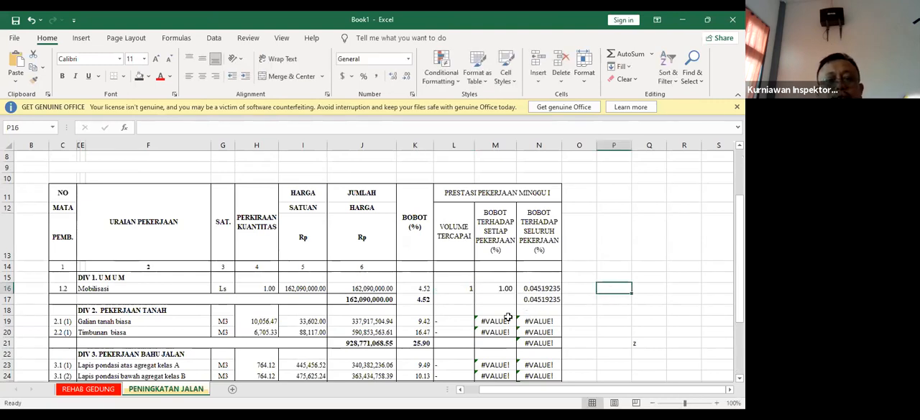
# Under DIV 2. PEKERJAAN TANAH, enter the VOLUME TERCAPAI as 3 for Galian tanah biasa and 10 for Timbunan biasa
pyautogui.scroll(-1, 508, 316)
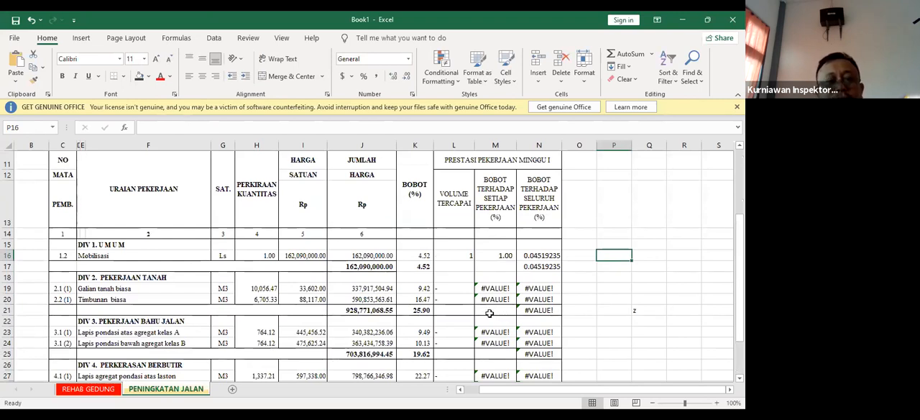
pyautogui.click(449, 288)
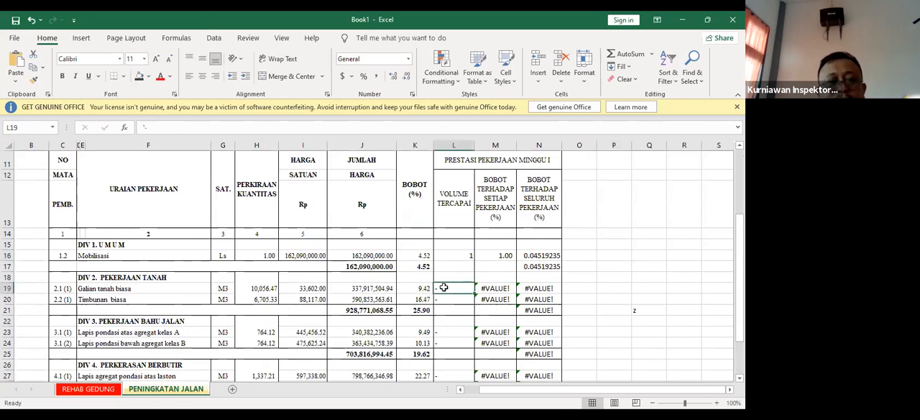
pyautogui.write('3')
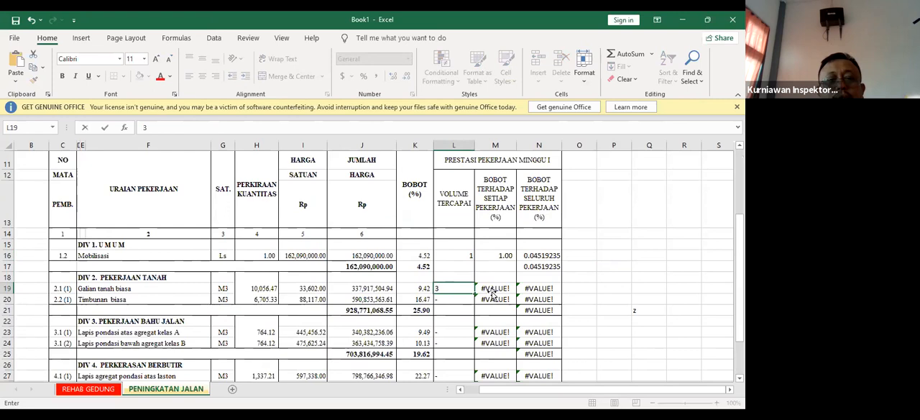
pyautogui.click(490, 289)
pyautogui.click(463, 299)
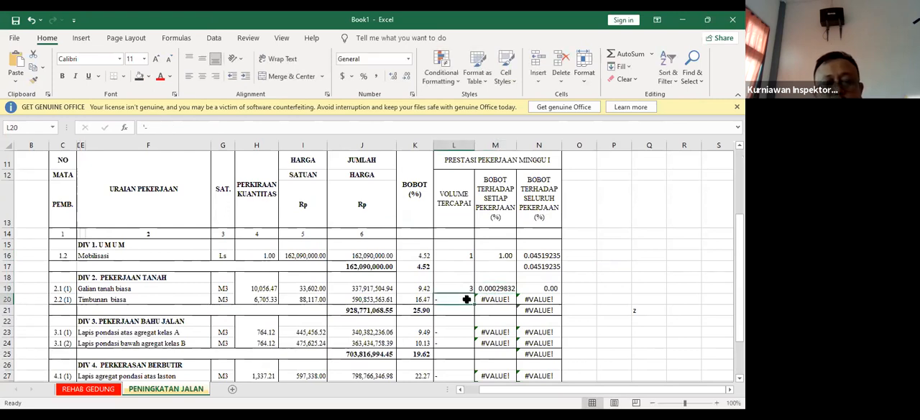
pyautogui.write('10')
pyautogui.click(584, 288)
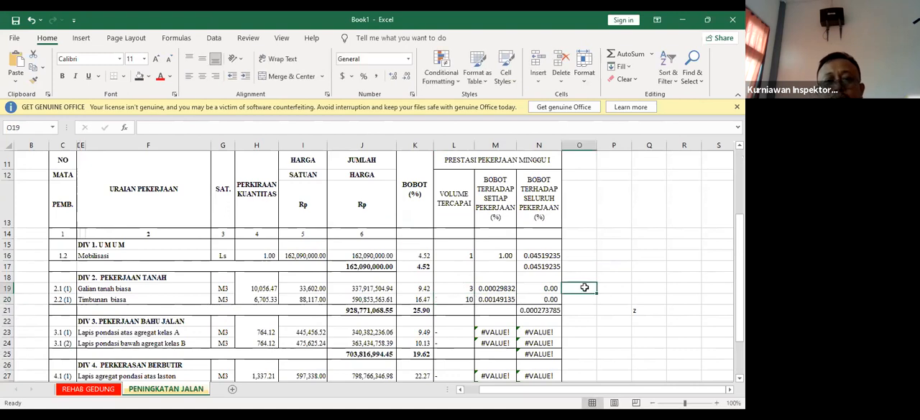
# Inspect the DIV 2 subtotals for BOBOT and BOBOT TERHADAP SELURUH PEKERJAAN, plus the overall weight of Mobilisasi
pyautogui.click(423, 310)
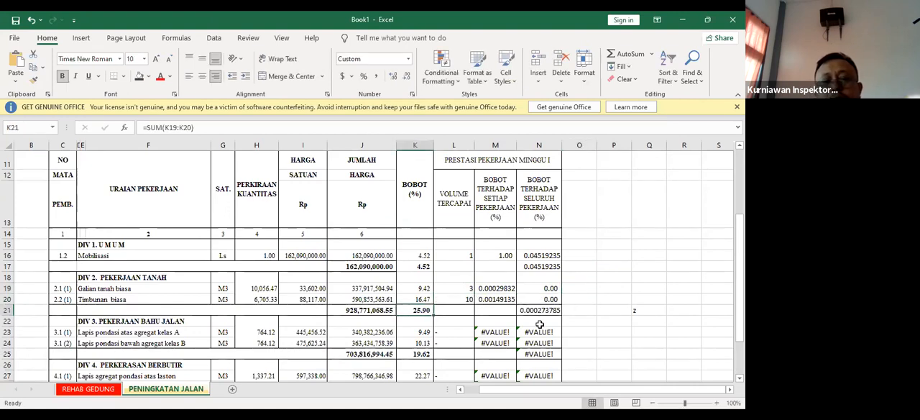
pyautogui.click(544, 311)
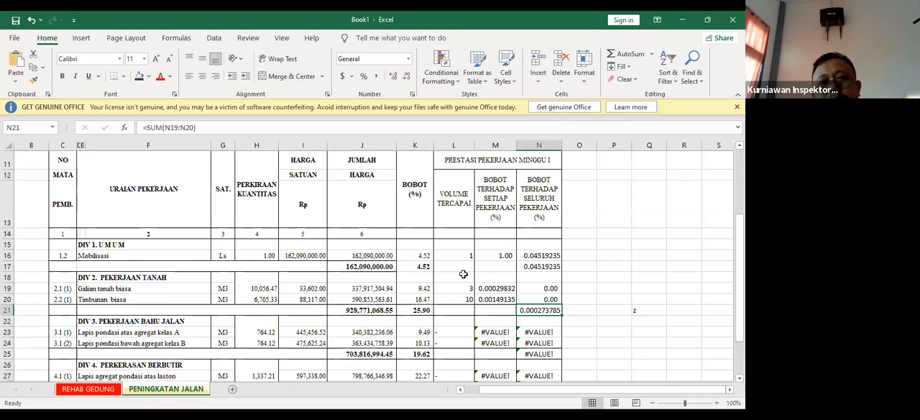
pyautogui.click(554, 256)
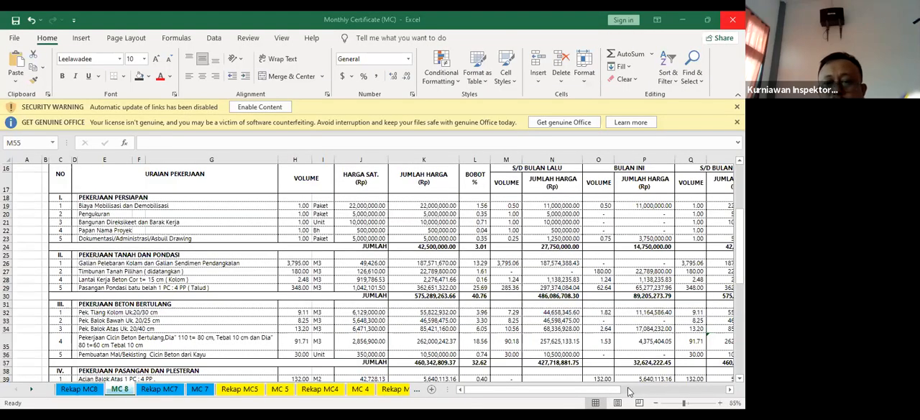
# In the Monthly Certificate (MC) workbook, review the MC 8 sheet from its header and open the Rekap MC8 summary sheet
pyautogui.moveTo(525, 389); pyautogui.dragTo(498, 386)
pyautogui.scroll(3, 496, 381)
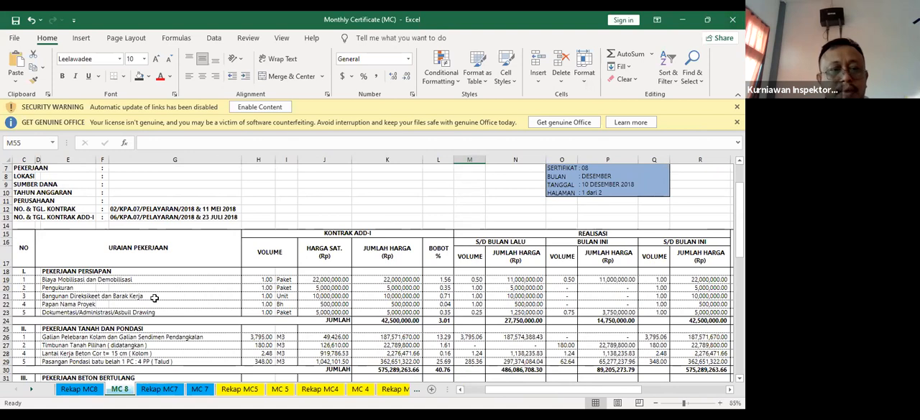
pyautogui.click(77, 390)
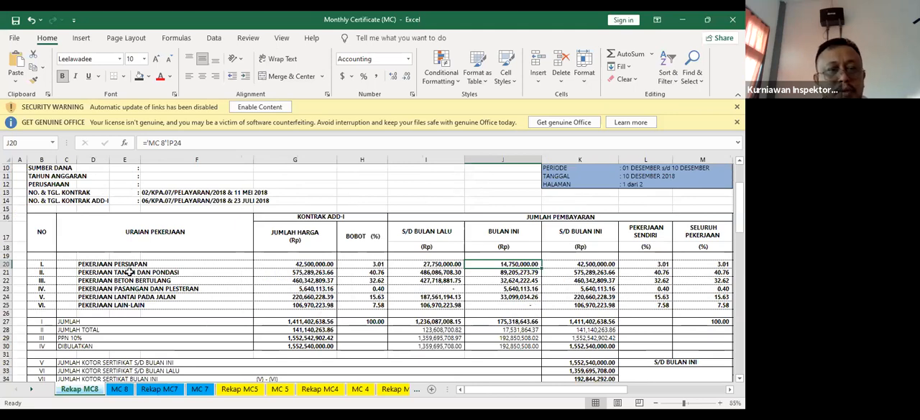
# Review the six work divisions on Rekap MC8 and the first three item descriptions under PEKERJAAN PERSIAPAN on the MC 8 sheet
pyautogui.moveTo(37, 266); pyautogui.dragTo(163, 307)
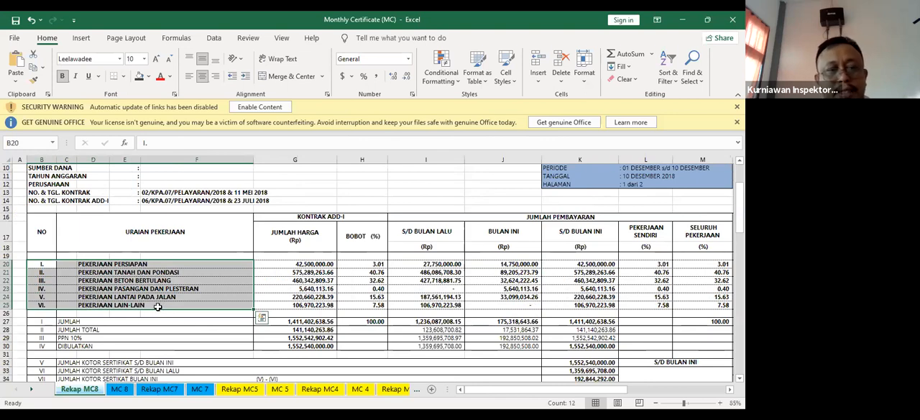
pyautogui.click(91, 266)
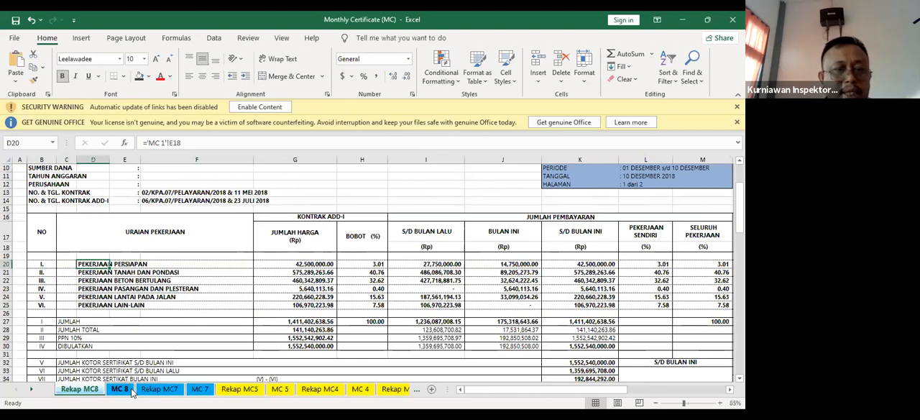
pyautogui.click(120, 388)
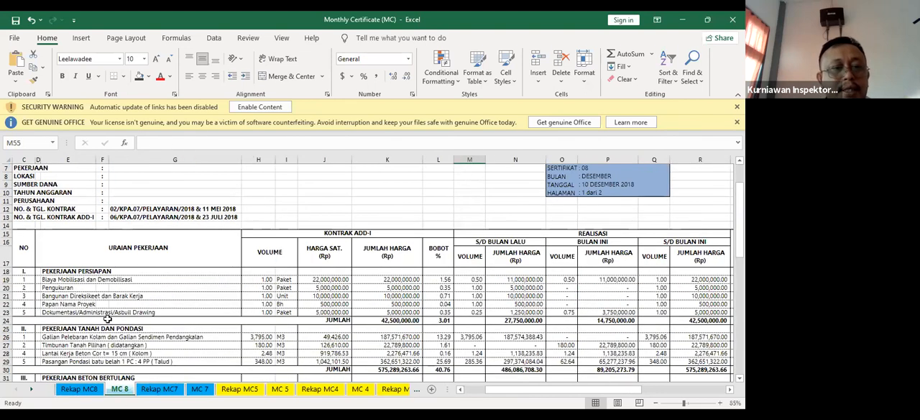
pyautogui.click(49, 279)
pyautogui.click(48, 287)
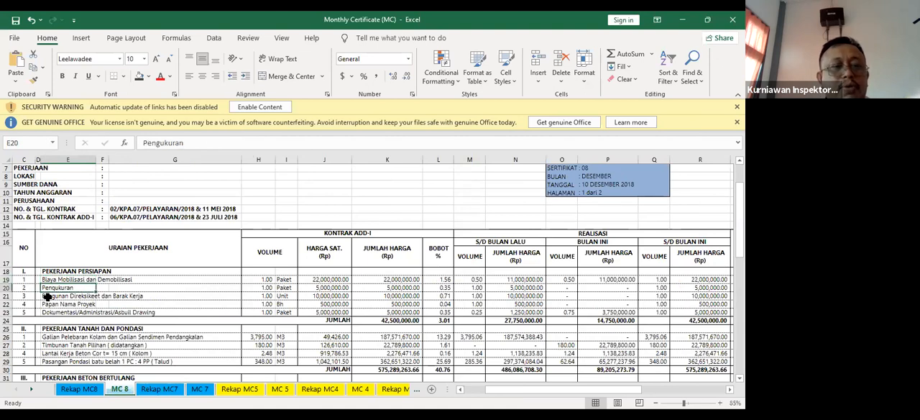
pyautogui.click(48, 296)
# On the Rekap MC8 sheet, inspect the JUMLAH HARGA and BOBOT (%) formulas of PEKERJAAN PERSIAPAN
pyautogui.click(79, 388)
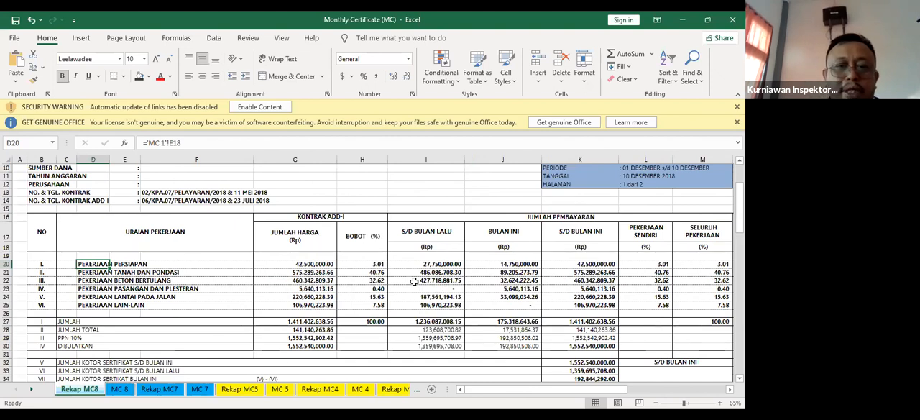
pyautogui.click(304, 264)
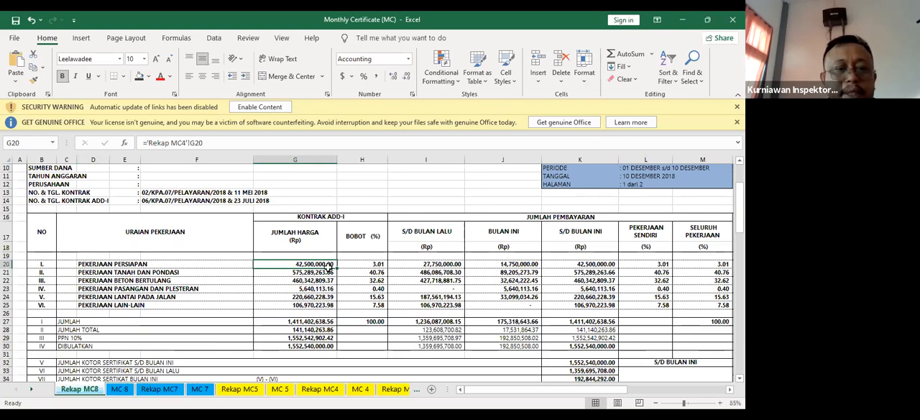
pyautogui.click(375, 265)
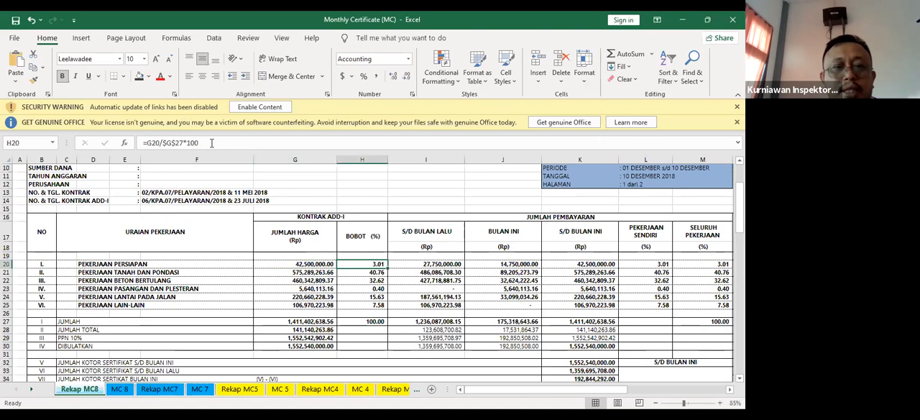
pyautogui.click(212, 143)
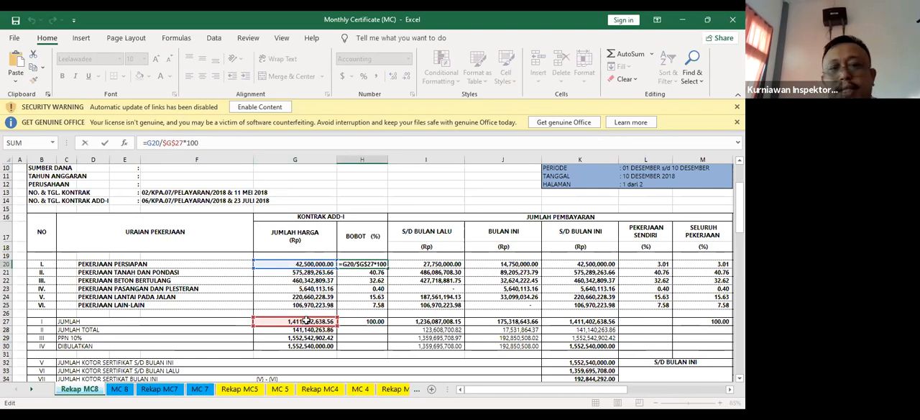
pyautogui.click(389, 184)
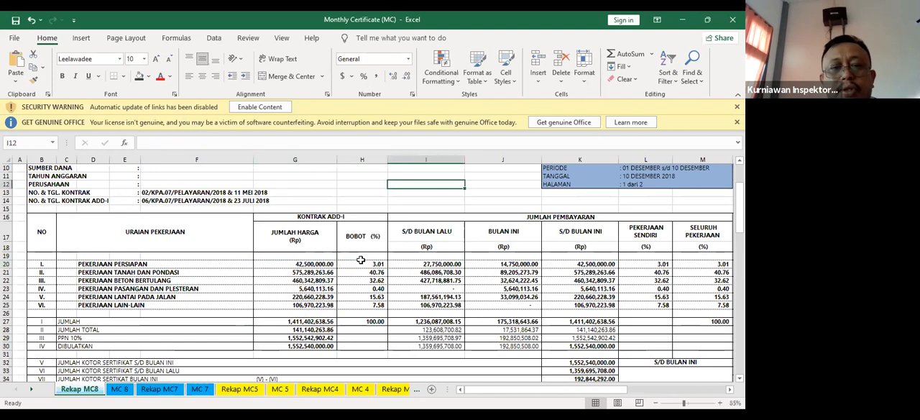
pyautogui.click(368, 270)
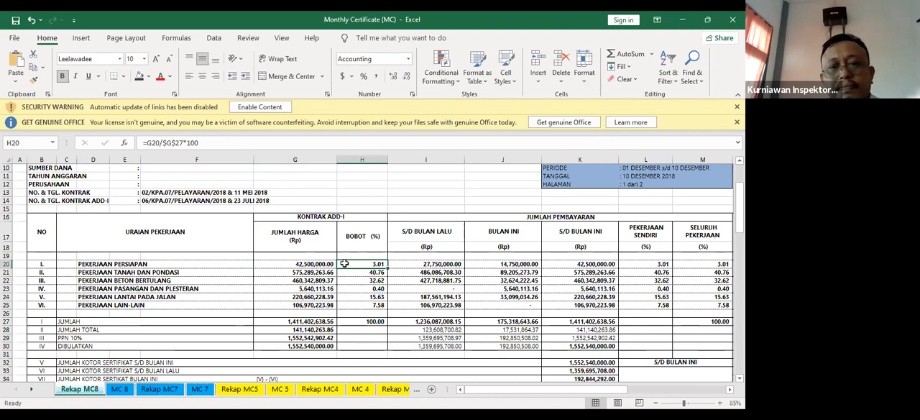
# Trace the S/D BULAN LALU amount of PEKERJAAN PERSIAPAN to its subtotal on the MC 8 sheet and the five item amounts it sums
pyautogui.click(439, 265)
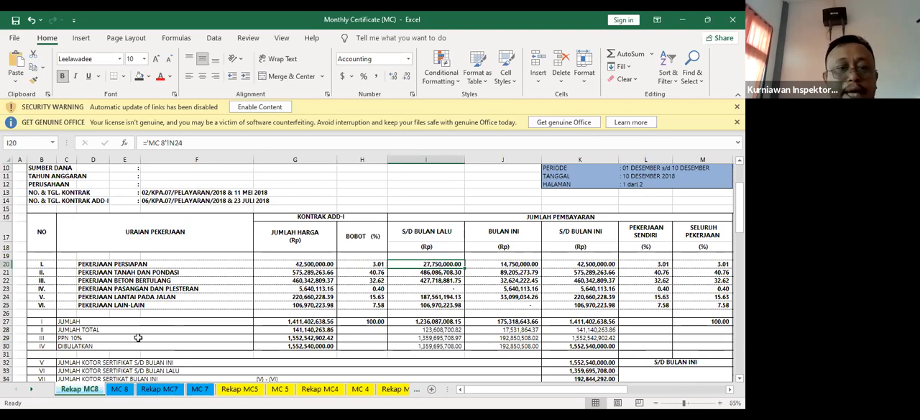
pyautogui.click(120, 389)
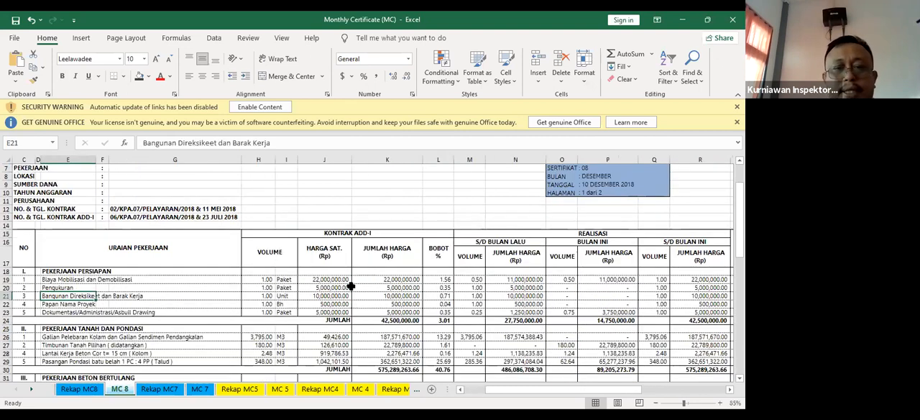
pyautogui.click(520, 321)
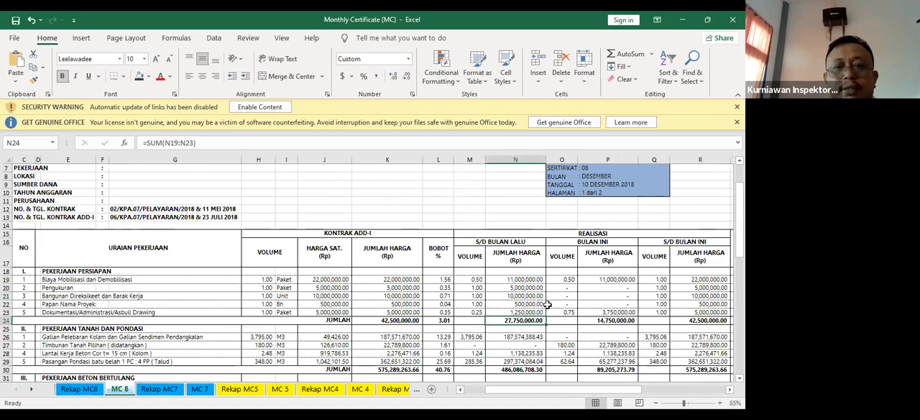
pyautogui.moveTo(529, 276); pyautogui.dragTo(533, 309)
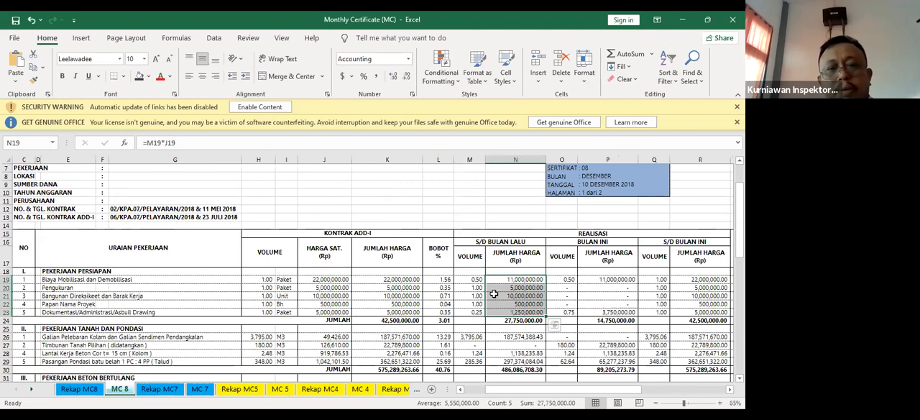
# Inspect the contract VOLUME, HARGA SAT., JUMLAH HARGA and BOBOT formula of Biaya Mobilisasi dan Demobilisasi
pyautogui.click(267, 281)
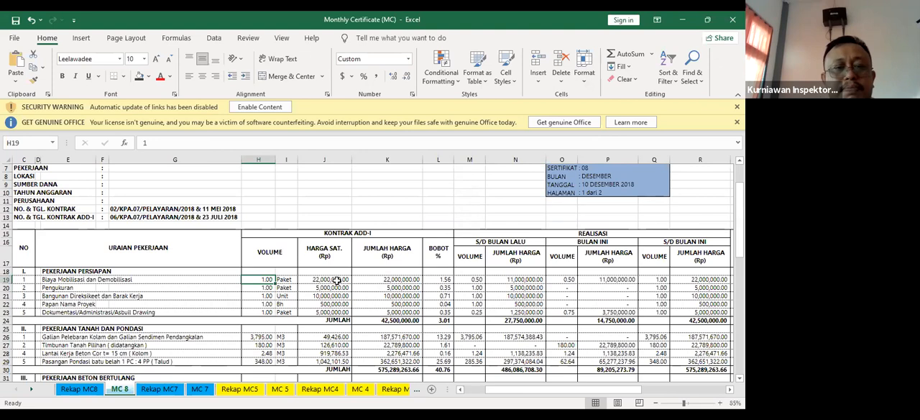
pyautogui.click(336, 279)
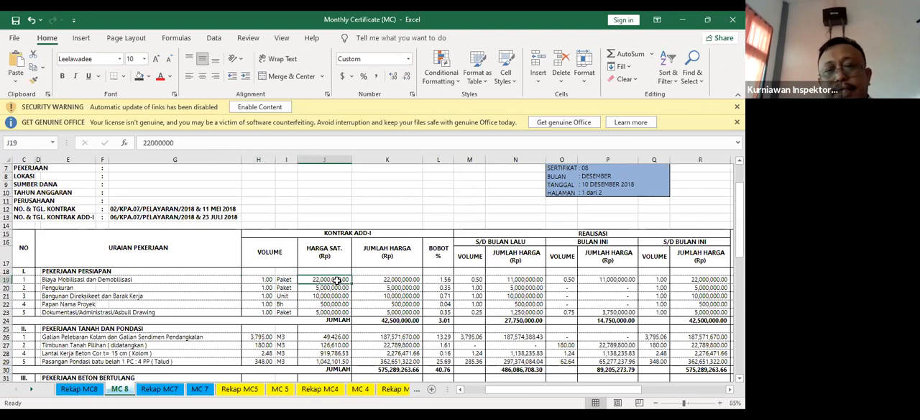
pyautogui.click(393, 281)
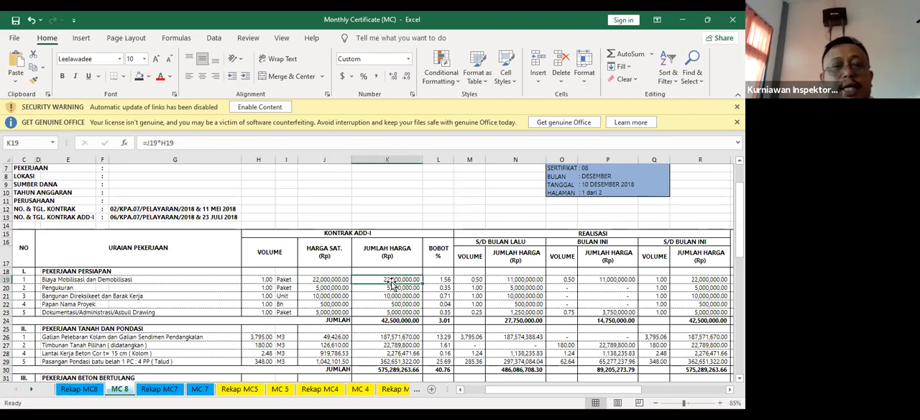
pyautogui.click(445, 279)
pyautogui.click(255, 143)
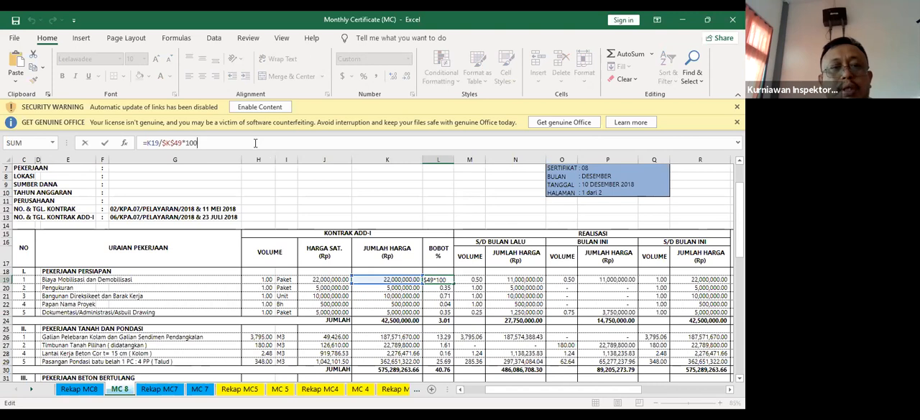
pyautogui.click(272, 183)
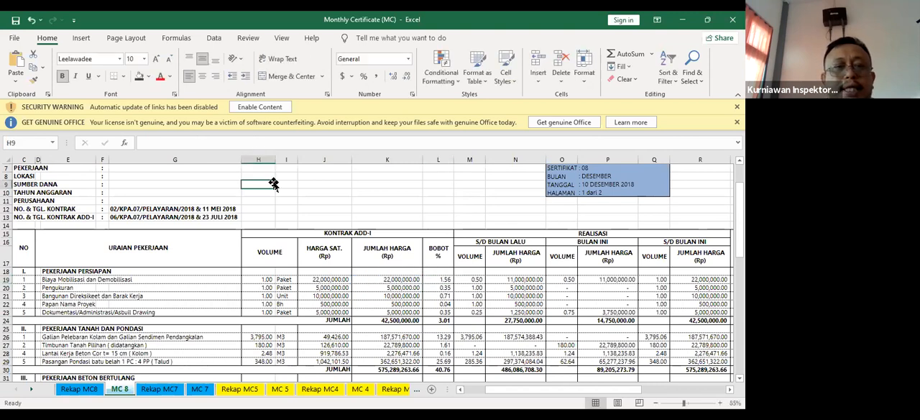
pyautogui.click(305, 209)
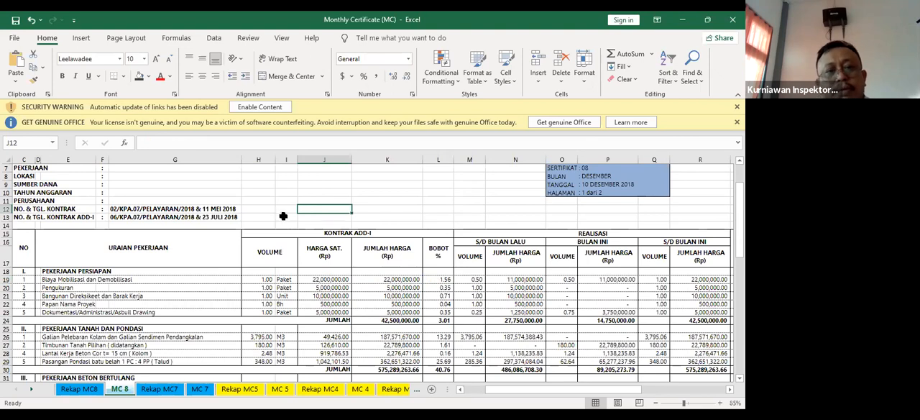
pyautogui.click(271, 216)
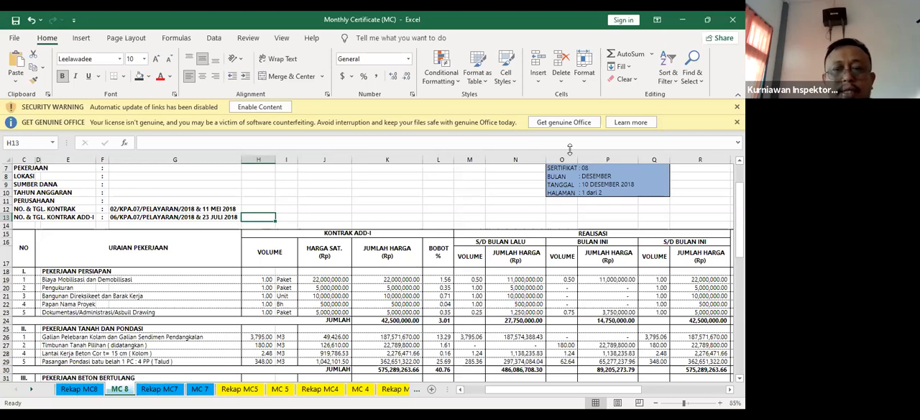
# Examine the contract BOBOT values from the PEKERJAAN PERSIAPAN subtotal through the PEKERJAAN TANAH DAN PONDASI items
pyautogui.scroll(-2, 444, 285)
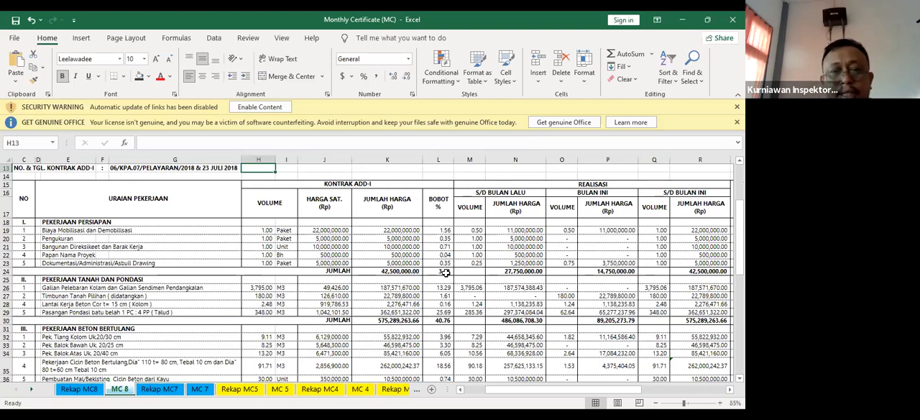
pyautogui.scroll(-1, 445, 273)
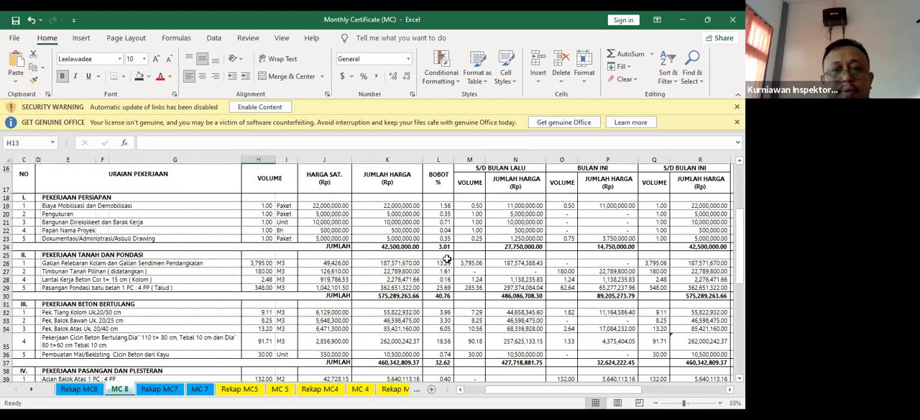
pyautogui.moveTo(444, 244); pyautogui.dragTo(442, 286)
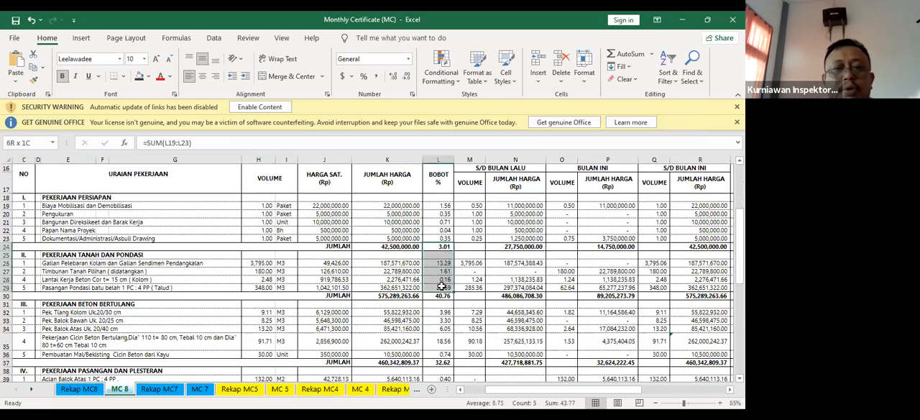
pyautogui.click(579, 302)
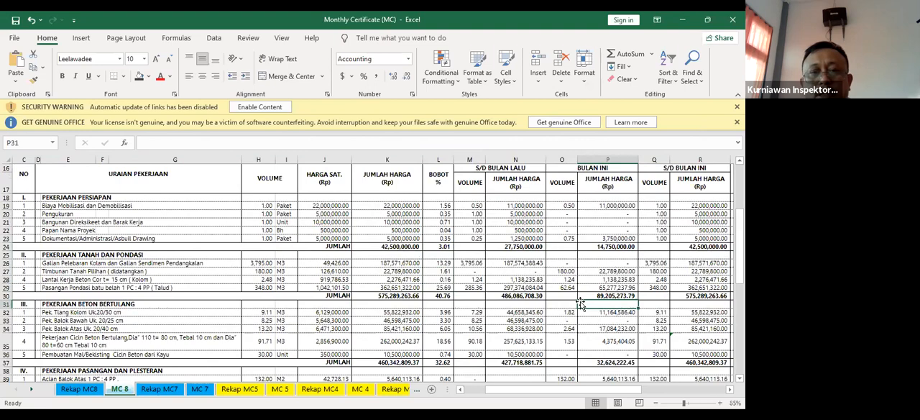
# Inspect the BOBOT subtotals in the final column, after REALISASI, for divisions I, II and III on the MC 8 sheet
pyautogui.scroll(3, 581, 303)
pyautogui.scroll(-3, 647, 309)
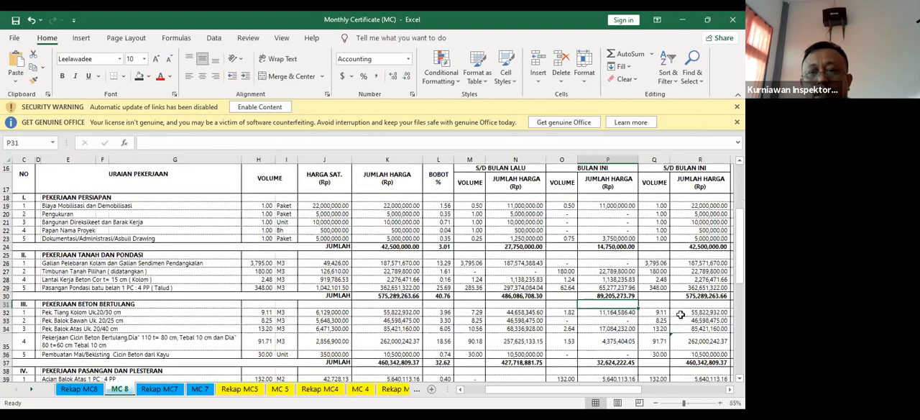
pyautogui.scroll(1, 680, 314)
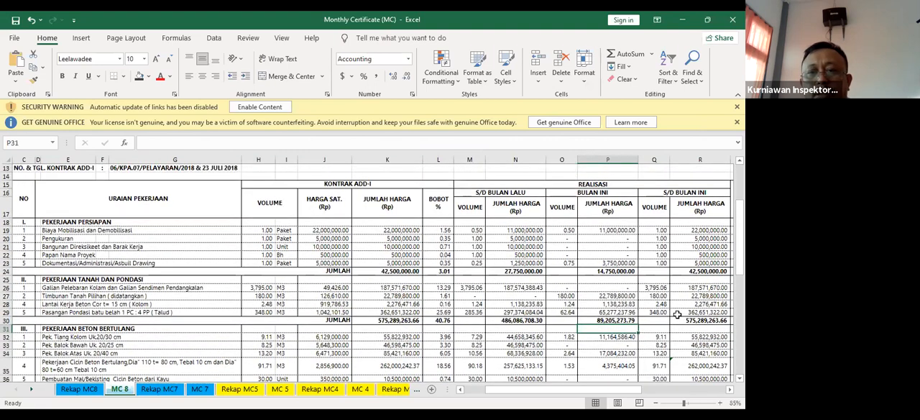
pyautogui.hscroll(1, 374, 273)
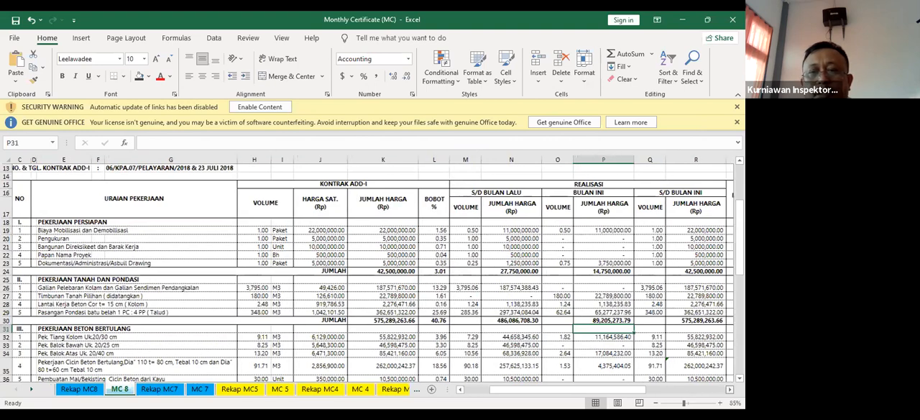
pyautogui.hscroll(4, 668, 294)
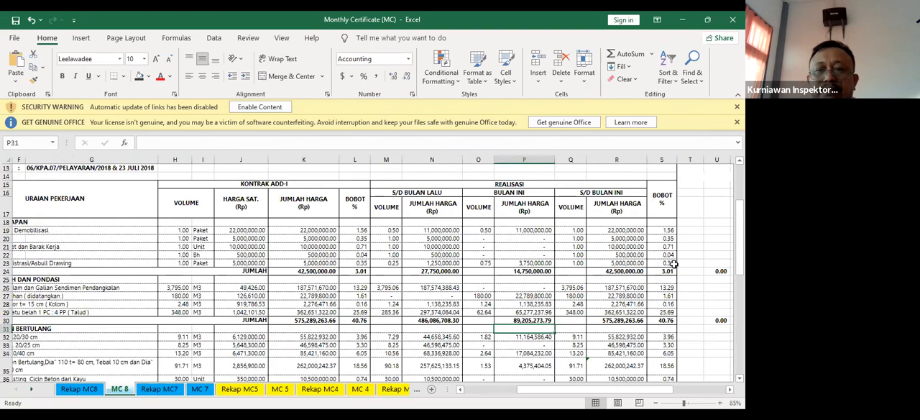
pyautogui.click(668, 271)
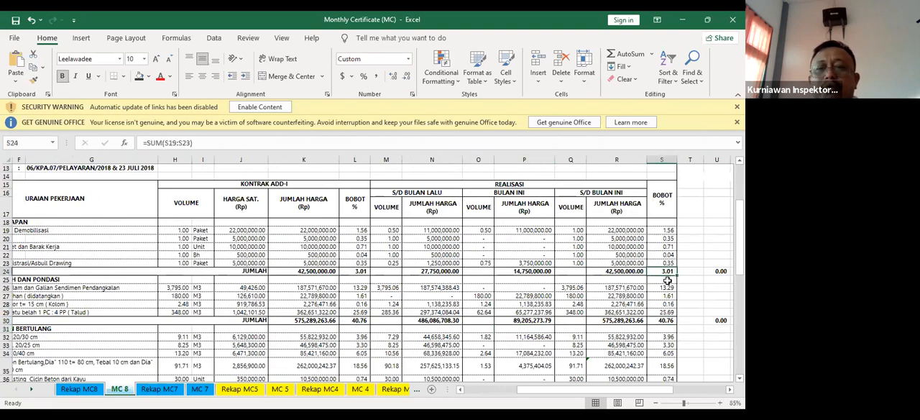
pyautogui.click(668, 320)
pyautogui.scroll(-1, 668, 320)
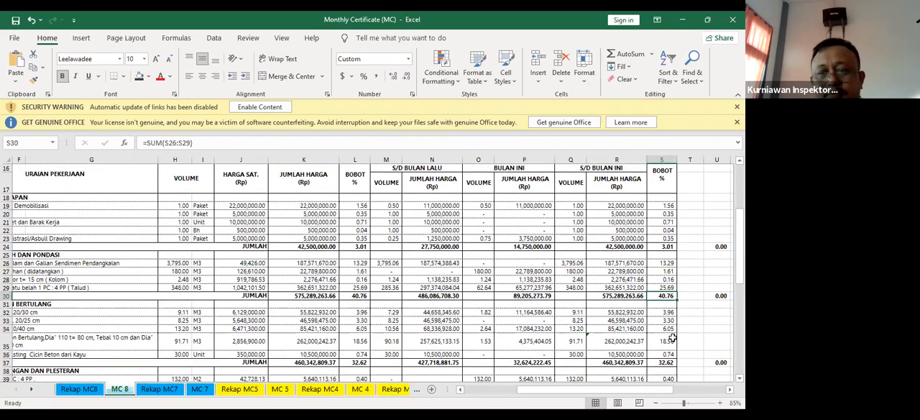
pyautogui.click(670, 362)
pyautogui.click(667, 247)
pyautogui.moveTo(602, 390); pyautogui.dragTo(601, 365)
pyautogui.click(685, 247)
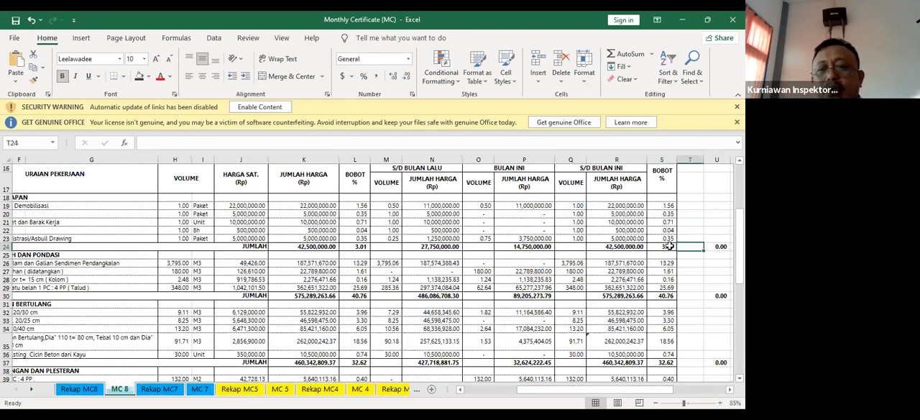
pyautogui.click(670, 246)
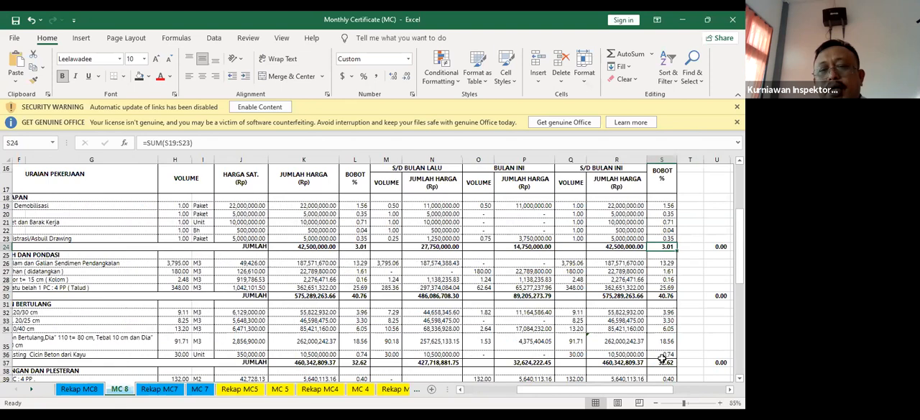
pyautogui.click(682, 320)
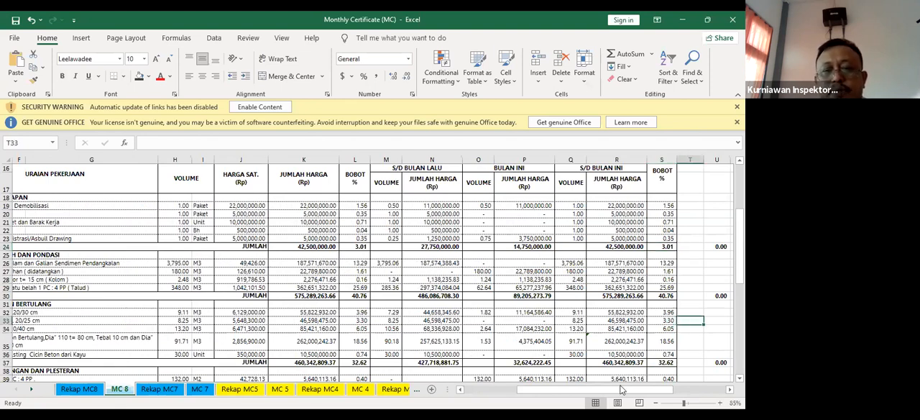
# Review the item descriptions on the MC 8 sheet and inspect the contract JUMLAH HARGA formula of Pengukuran
pyautogui.moveTo(621, 388); pyautogui.dragTo(539, 393)
pyautogui.moveTo(126, 312); pyautogui.dragTo(108, 322)
pyautogui.click(108, 335)
pyautogui.click(123, 256)
pyautogui.moveTo(104, 222); pyautogui.dragTo(108, 238)
pyautogui.hotkey('ctrl', 'c')
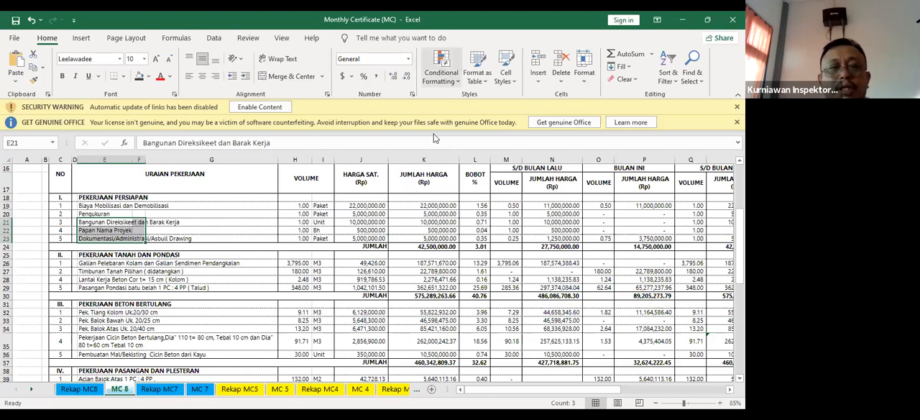
pyautogui.click(424, 213)
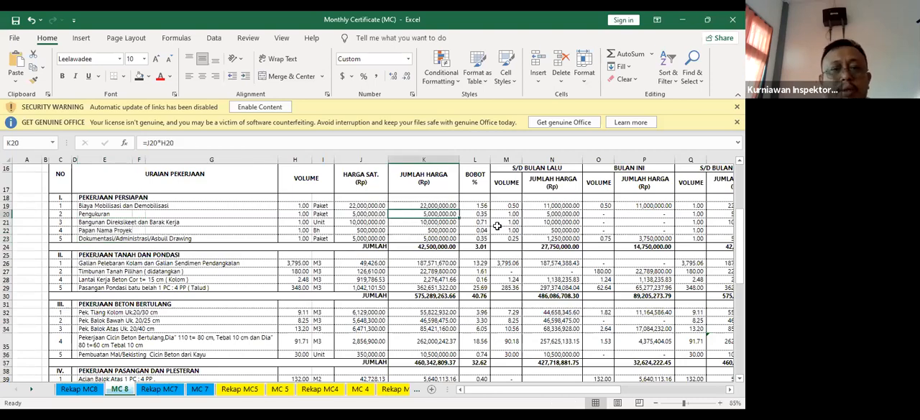
pyautogui.scroll(2, 496, 226)
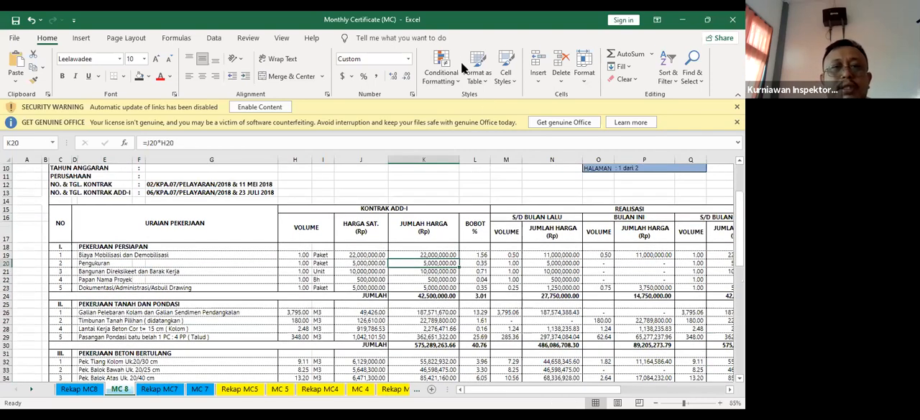
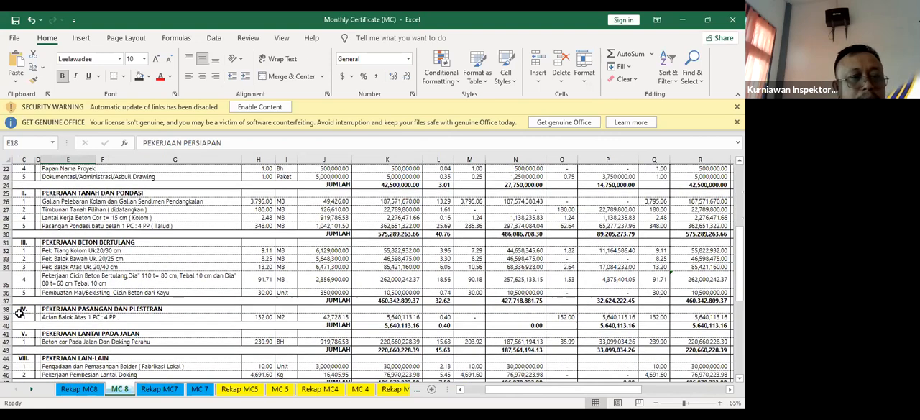
# Renumber the PEKERJAAN LAIN-LAIN division heading on the MC 8 sheet as VI
pyautogui.click(25, 358)
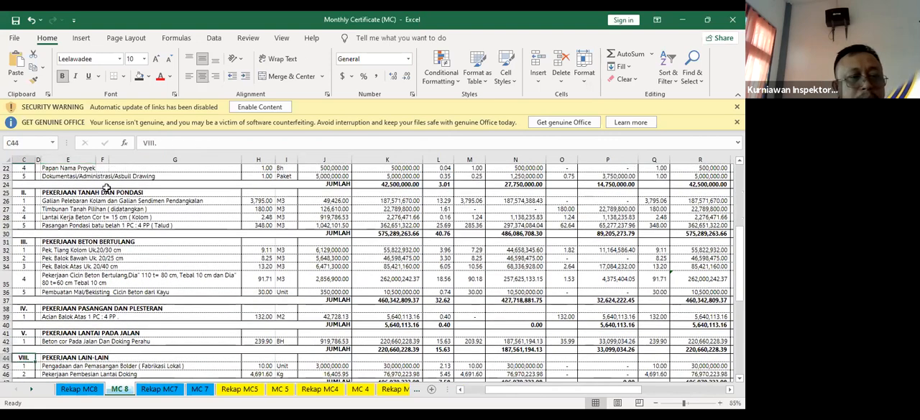
pyautogui.click(154, 142)
pyautogui.press('BackSpace')
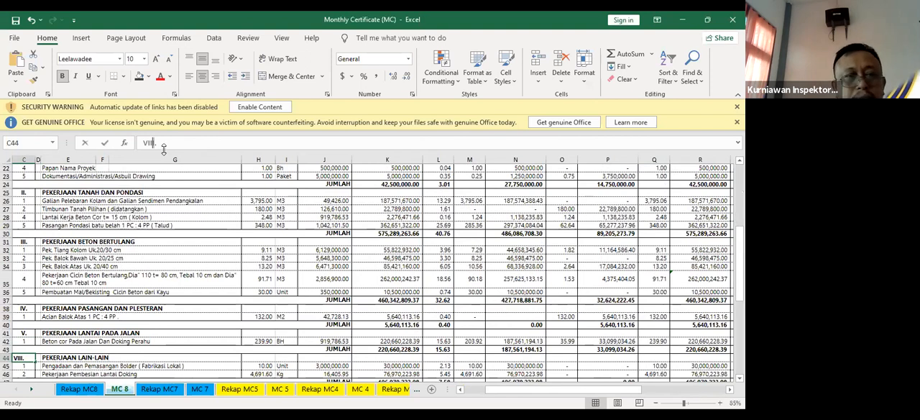
pyautogui.press('BackSpace')
pyautogui.press('BackSpace')
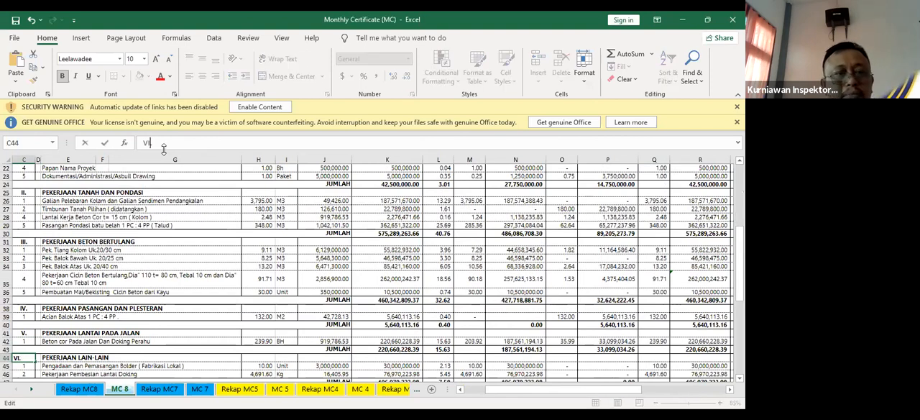
pyautogui.click(440, 258)
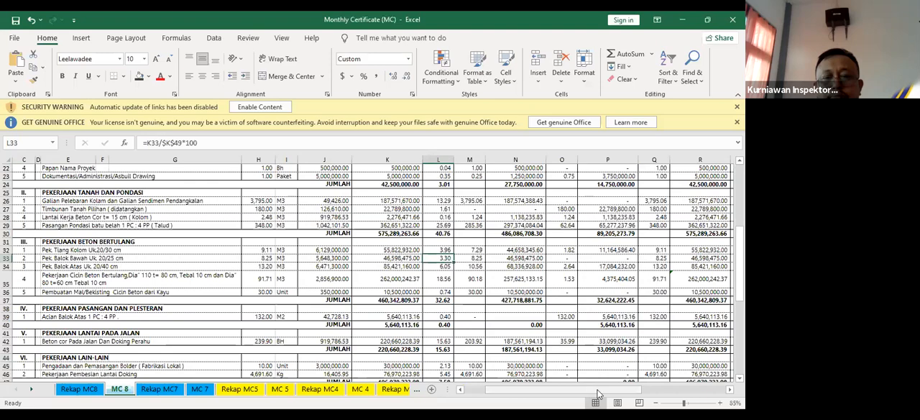
# Review the division headings from PEKERJAAN PERSIAPAN through PEKERJAAN LAIN-LAIN, along with their REALISASI amounts and final BOBOT column
pyautogui.moveTo(598, 393); pyautogui.dragTo(525, 393)
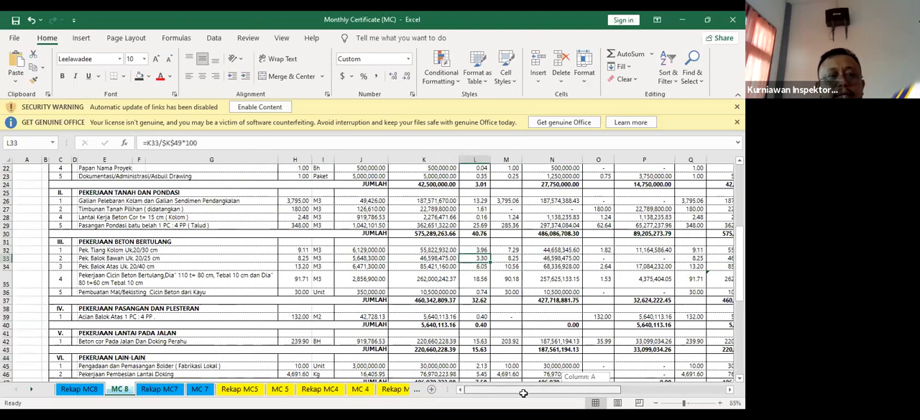
pyautogui.scroll(4, 260, 265)
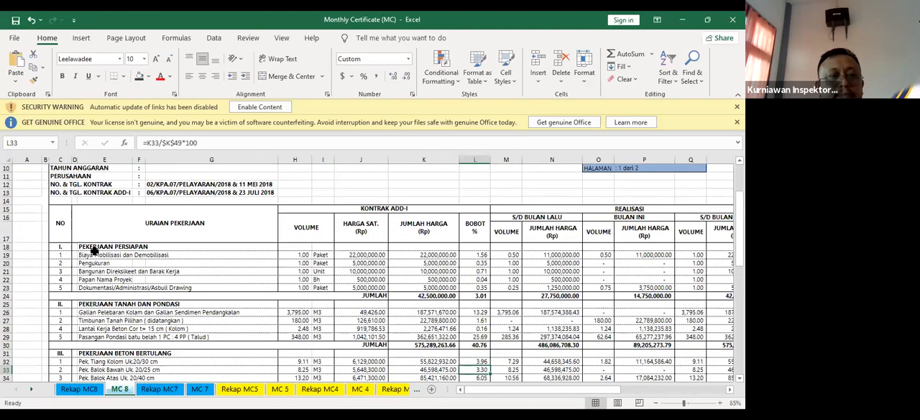
pyautogui.click(92, 246)
pyautogui.click(94, 305)
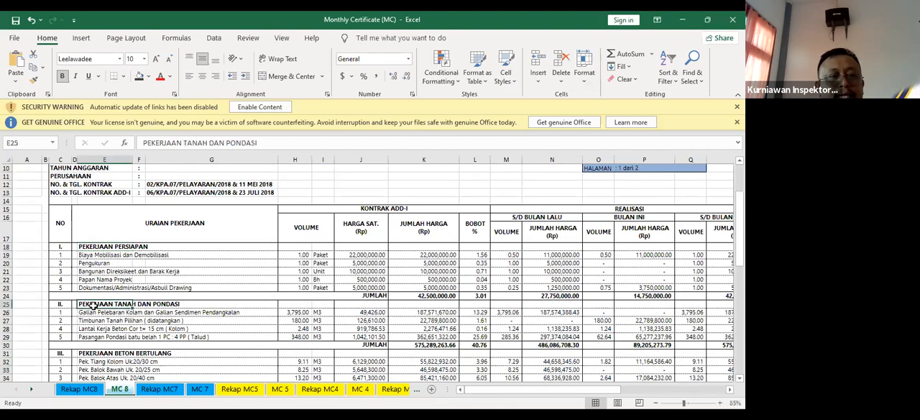
pyautogui.scroll(-2, 105, 323)
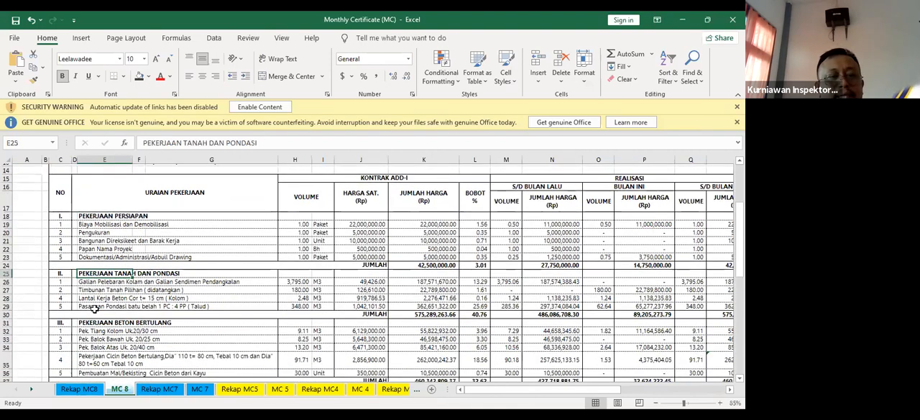
pyautogui.click(104, 312)
pyautogui.scroll(-1, 105, 323)
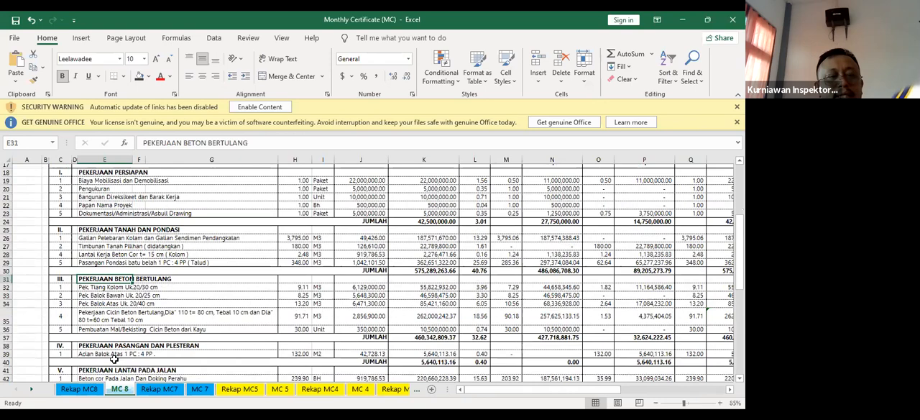
pyautogui.click(105, 341)
pyautogui.click(117, 333)
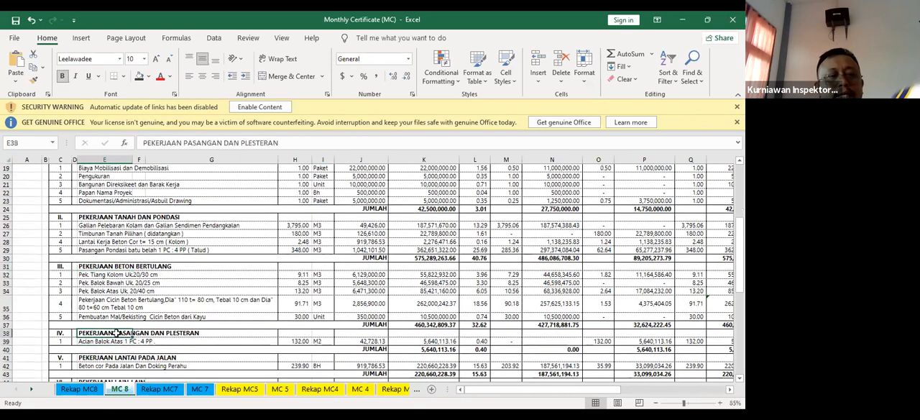
pyautogui.scroll(-2, 116, 333)
pyautogui.click(115, 332)
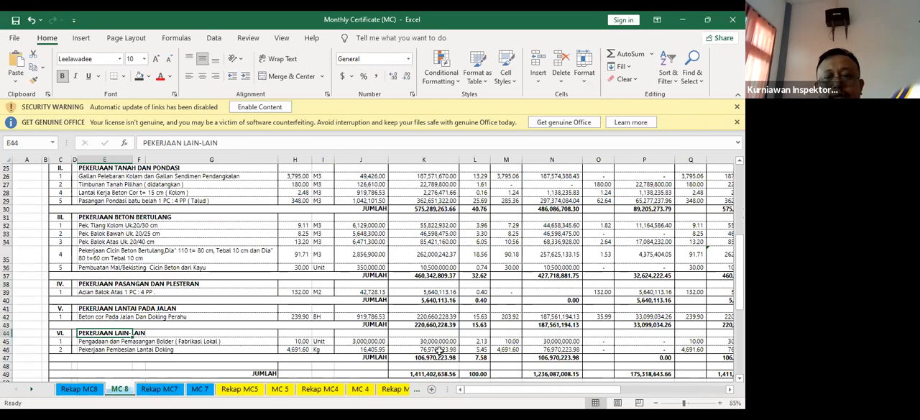
pyautogui.moveTo(636, 386); pyautogui.dragTo(534, 398)
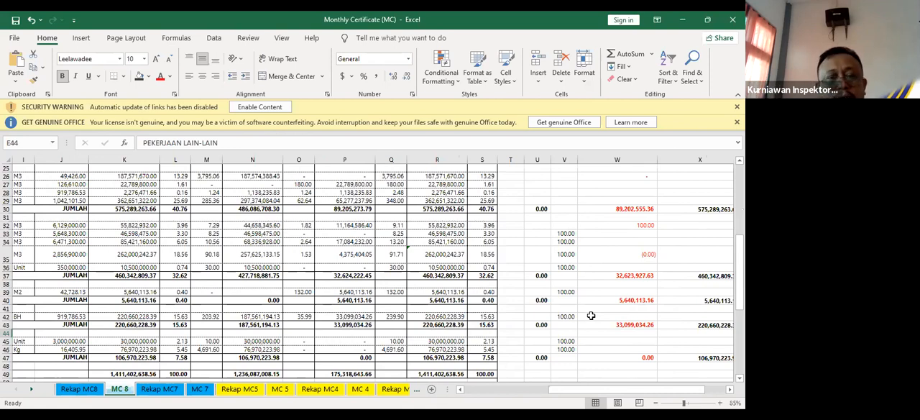
pyautogui.scroll(4, 721, 15)
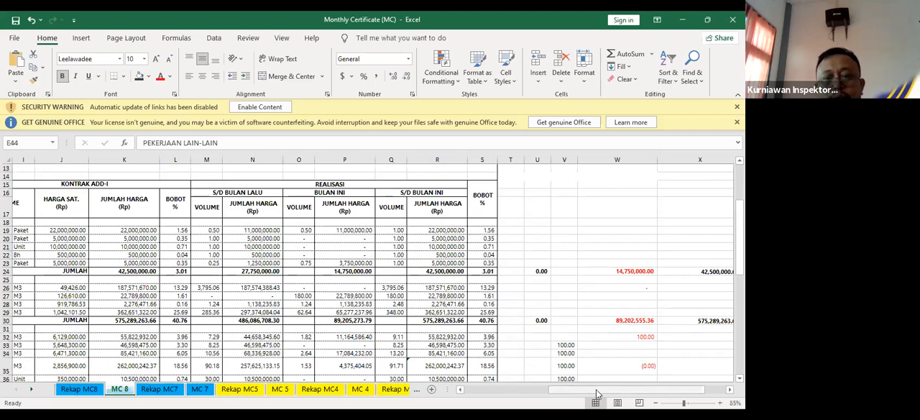
# Fill the PEKERJAAN PERSIAPAN and PEKERJAAN TANAH DAN PONDASI heading cells, from number to description, with red
pyautogui.moveTo(665, 389); pyautogui.dragTo(583, 389)
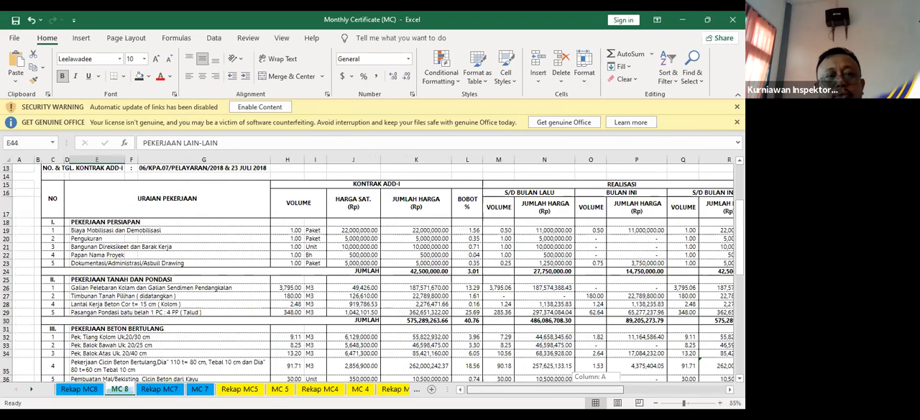
pyautogui.moveTo(61, 222); pyautogui.dragTo(144, 223)
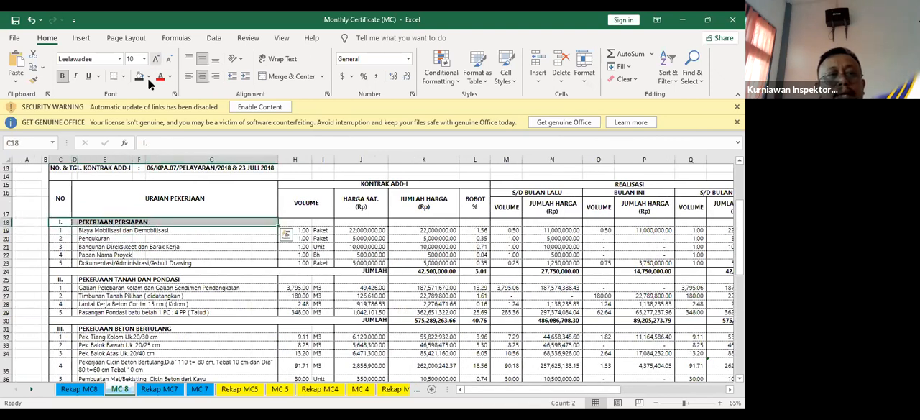
pyautogui.click(147, 181)
pyautogui.moveTo(60, 280); pyautogui.dragTo(167, 276)
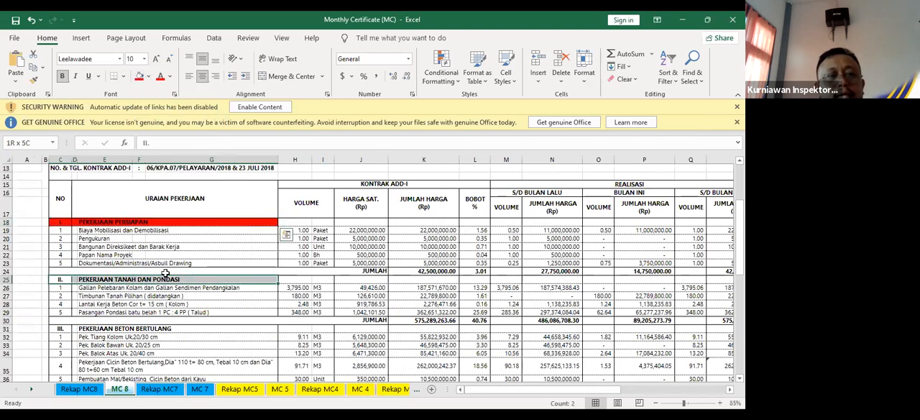
pyautogui.click(141, 79)
pyautogui.click(194, 261)
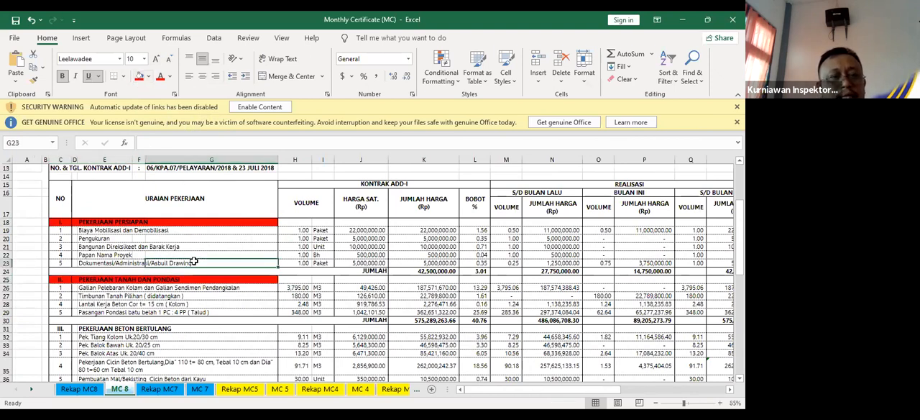
pyautogui.click(44, 223)
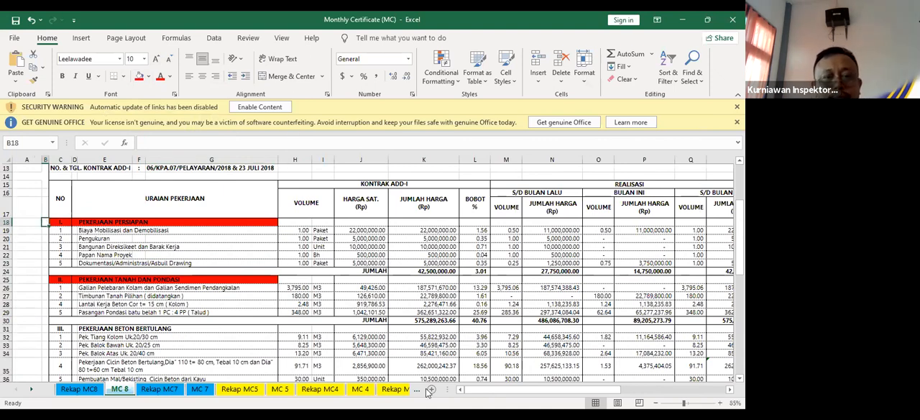
pyautogui.click(171, 303)
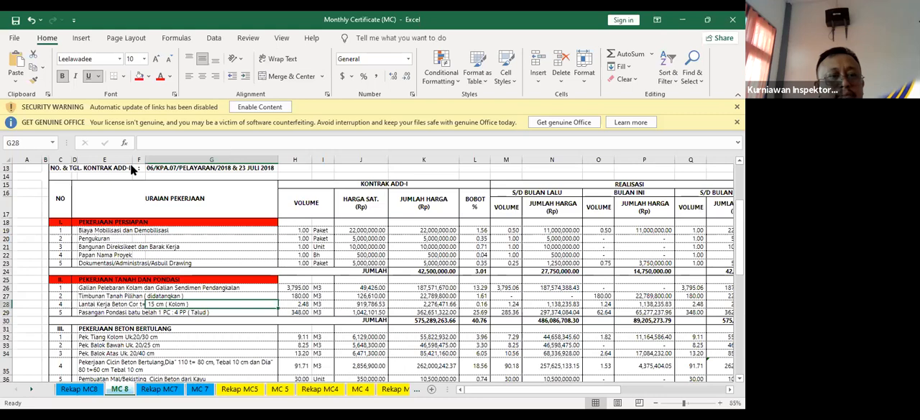
# Inspect the final-column BOBOT formulas of the PEKERJAAN PERSIAPAN subtotal and the first excavation item under PEKERJAAN TANAH DAN PONDASI
pyautogui.moveTo(65, 222); pyautogui.dragTo(159, 222)
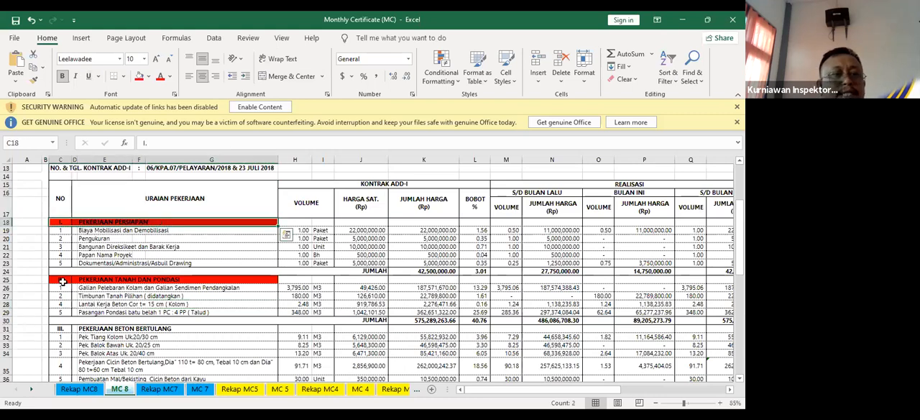
pyautogui.moveTo(59, 281); pyautogui.dragTo(173, 277)
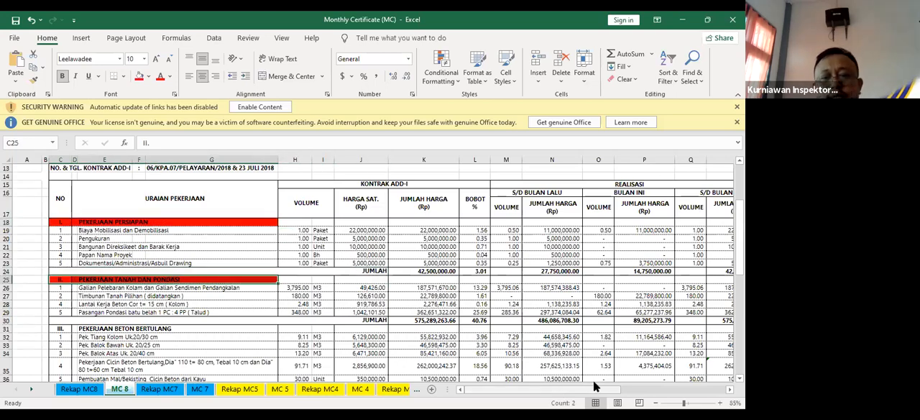
pyautogui.moveTo(612, 385)
pyautogui.mouseDown()
pyautogui.moveTo(645, 382)
pyautogui.moveTo(615, 382)
pyautogui.moveTo(626, 381)
pyautogui.mouseUp()
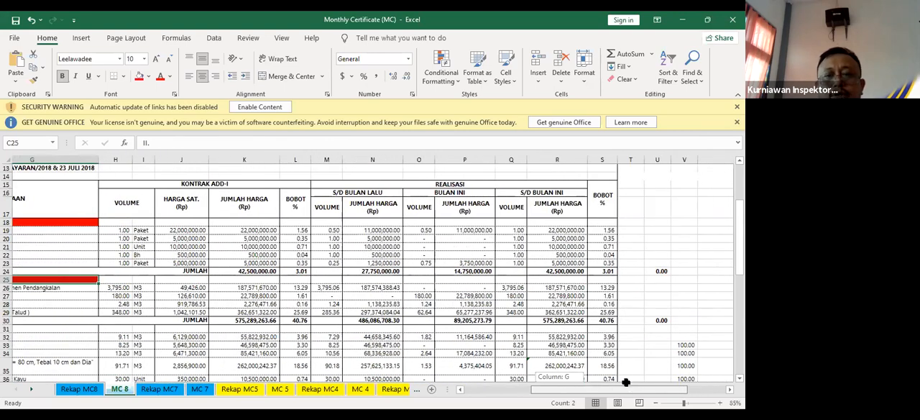
pyautogui.click(651, 272)
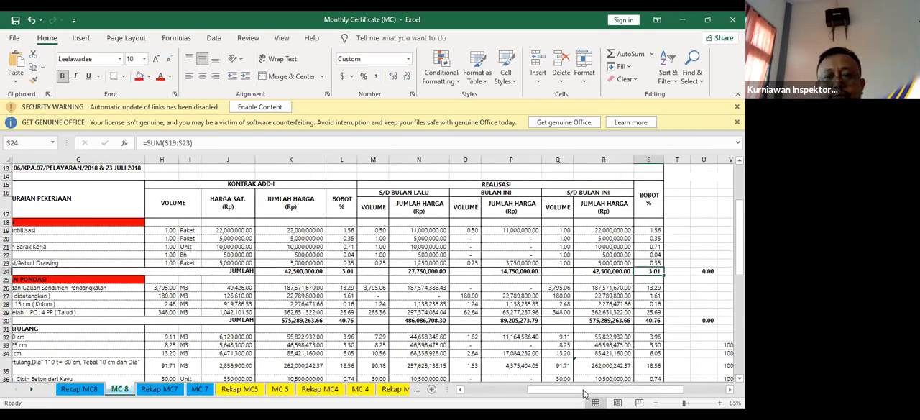
pyautogui.moveTo(585, 390); pyautogui.dragTo(560, 390)
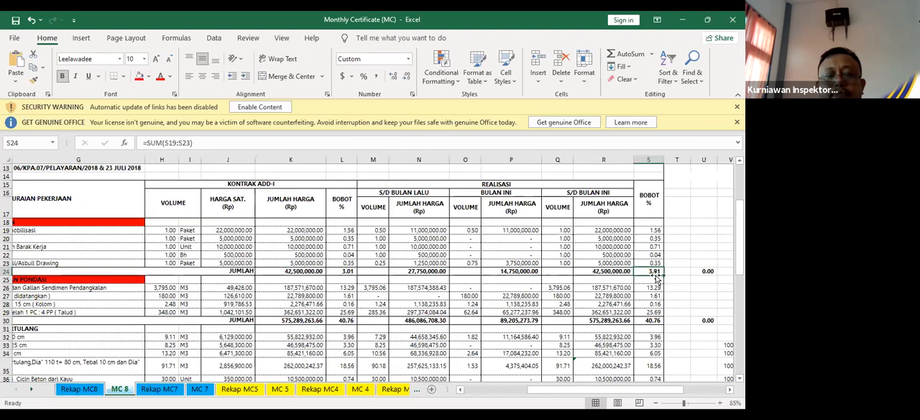
pyautogui.click(654, 287)
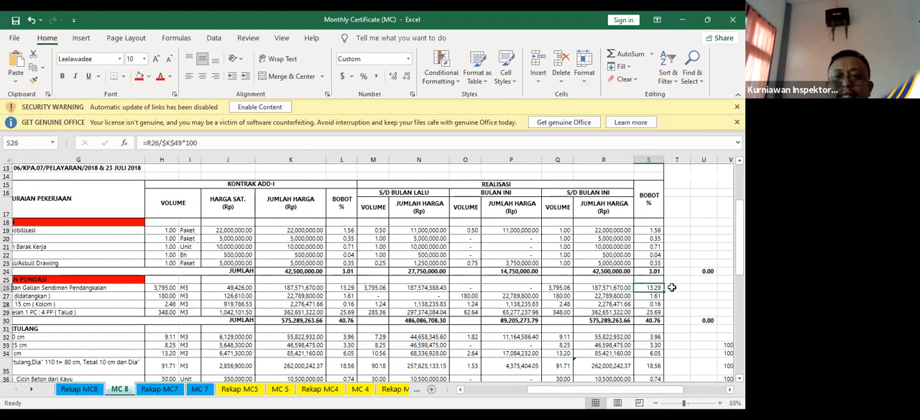
pyautogui.click(671, 288)
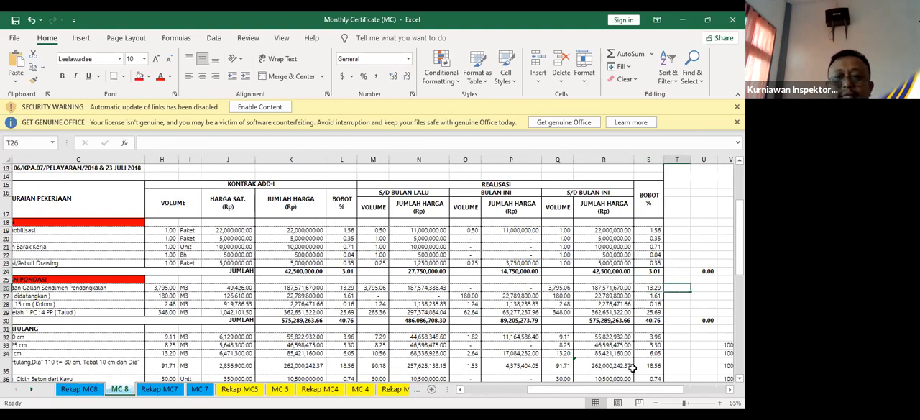
pyautogui.click(650, 287)
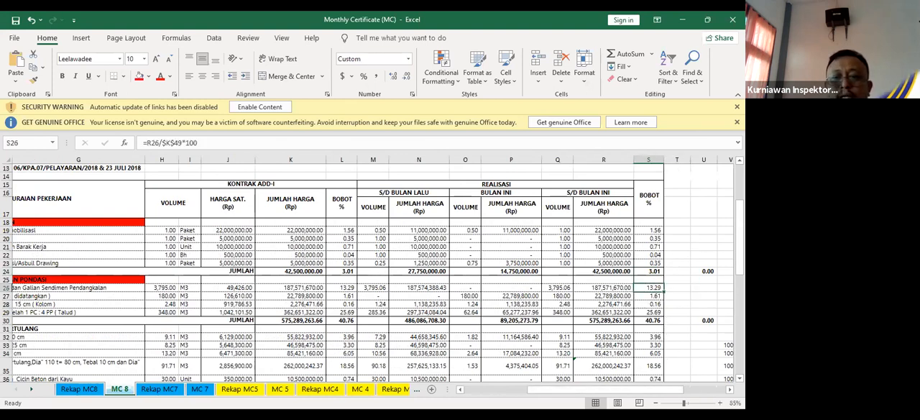
# Add the first excavation item's BOBOT to the PEKERJAAN PERSIAPAN subtotal in cell T26 with the formula =S26+S24
pyautogui.click(719, 403)
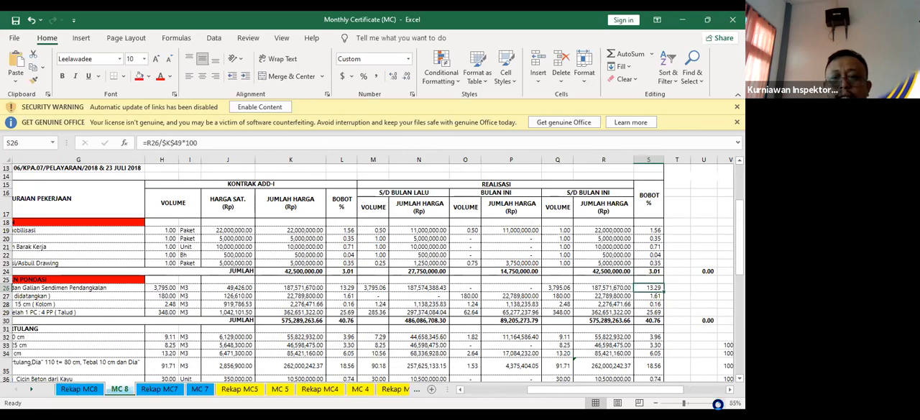
pyautogui.click(718, 402)
pyautogui.click(718, 402)
pyautogui.click(719, 402)
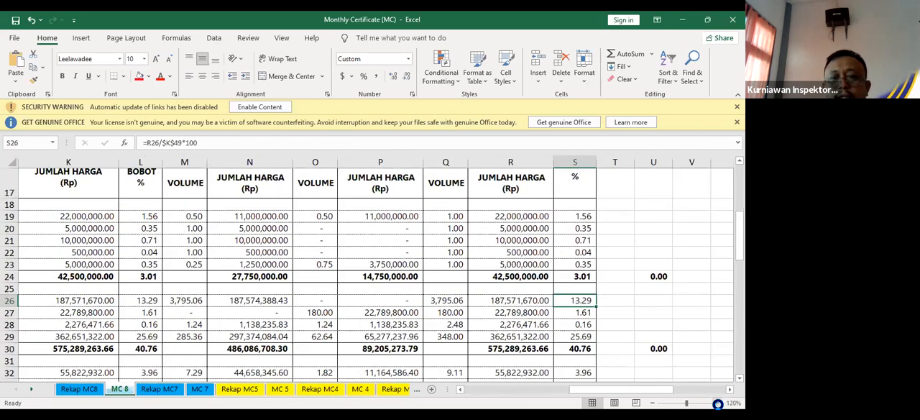
pyautogui.click(723, 402)
pyautogui.click(652, 278)
pyautogui.click(630, 278)
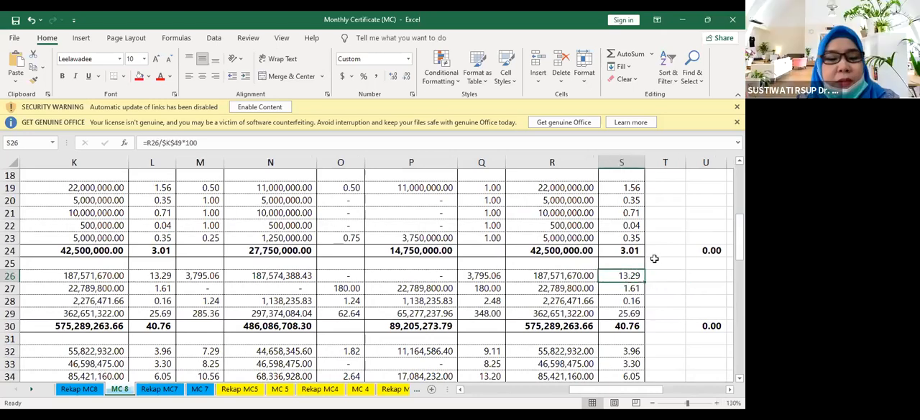
pyautogui.click(670, 280)
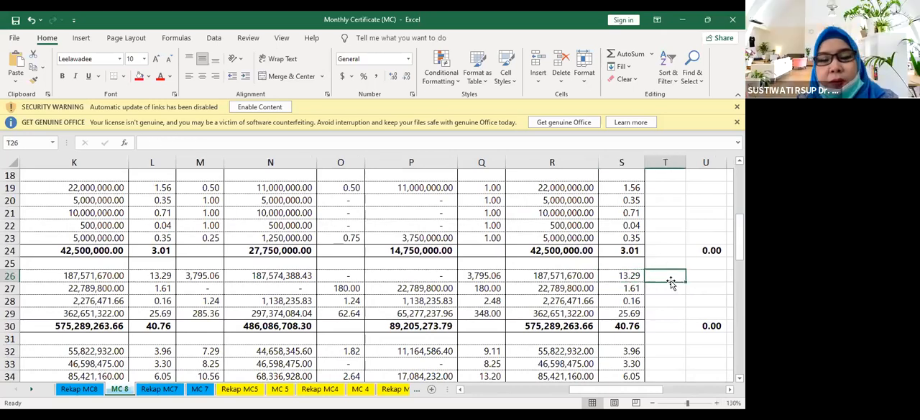
pyautogui.write('=')
pyautogui.click(619, 274)
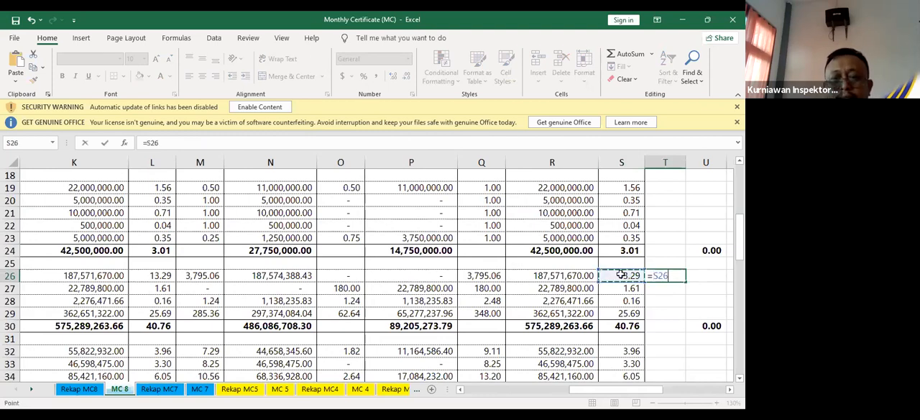
pyautogui.write('+')
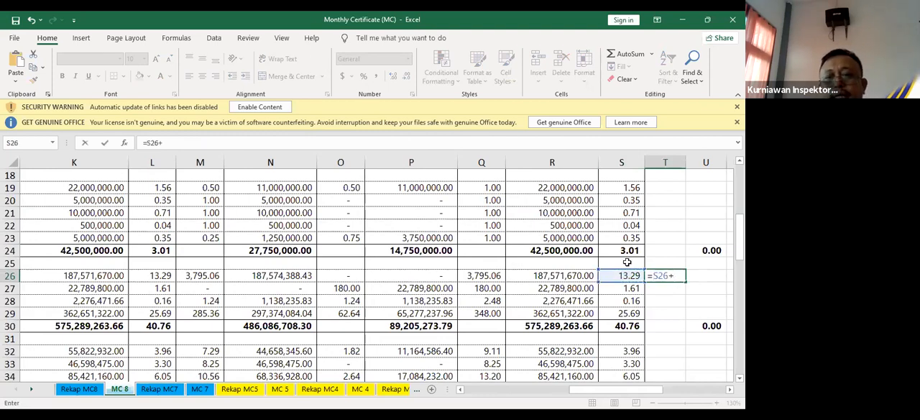
pyautogui.click(629, 250)
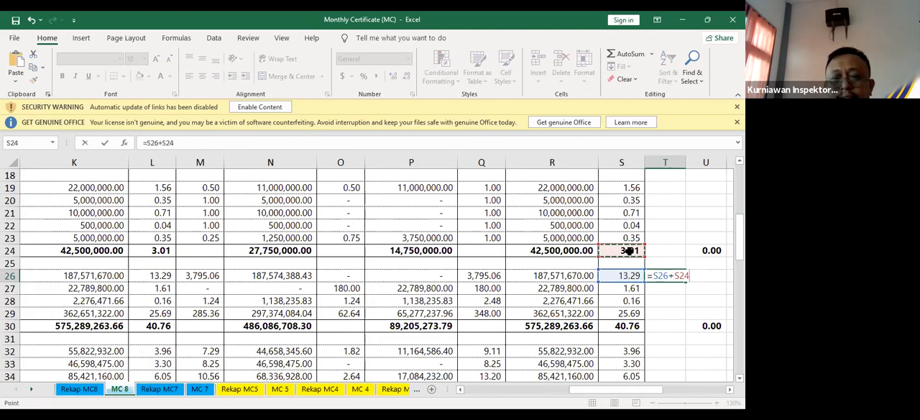
pyautogui.press('Return')
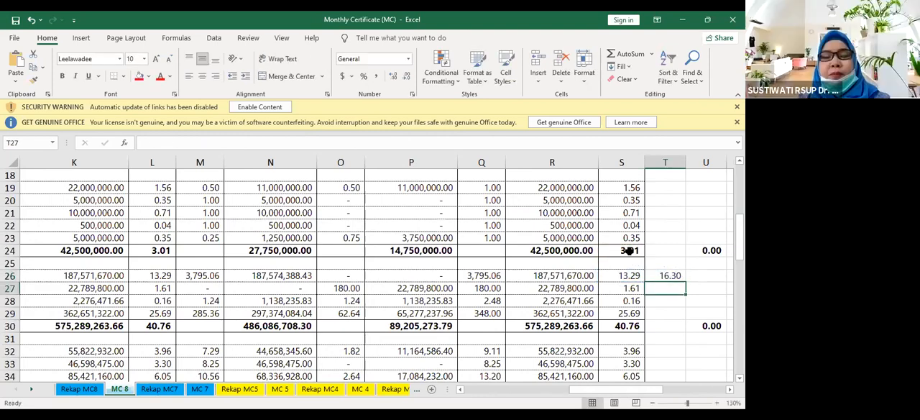
# Inspect the formula in T26 beside the first excavation item's final BOBOT value
pyautogui.click(669, 276)
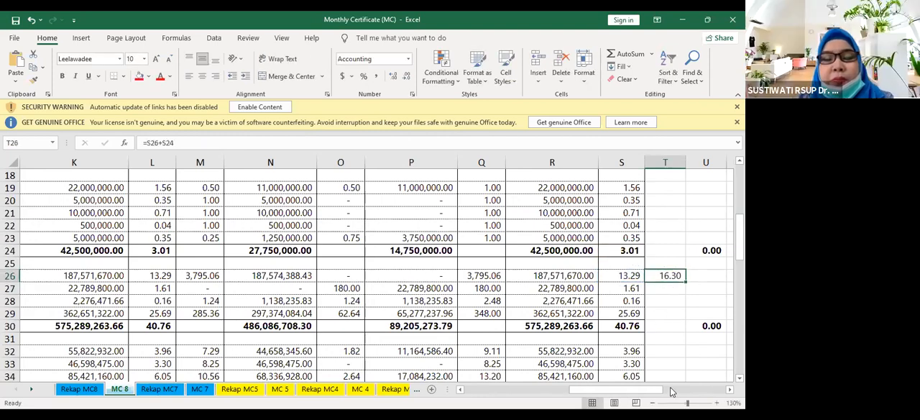
pyautogui.moveTo(653, 392)
pyautogui.mouseDown()
pyautogui.moveTo(649, 401)
pyautogui.moveTo(666, 390)
pyautogui.mouseUp()
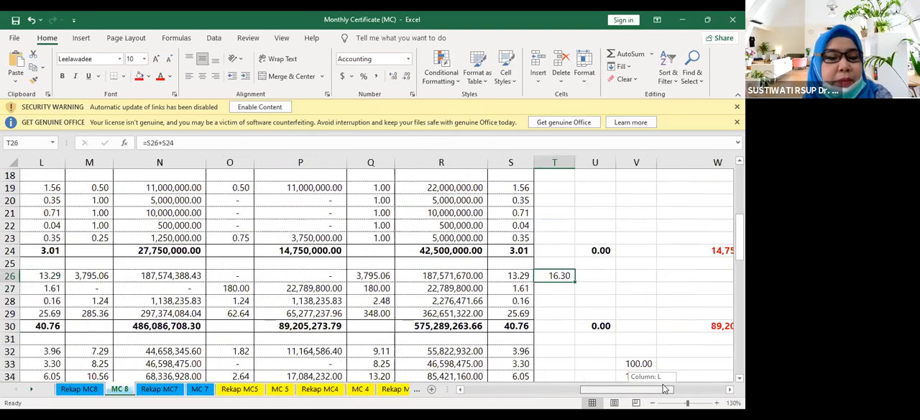
pyautogui.click(585, 287)
pyautogui.click(563, 274)
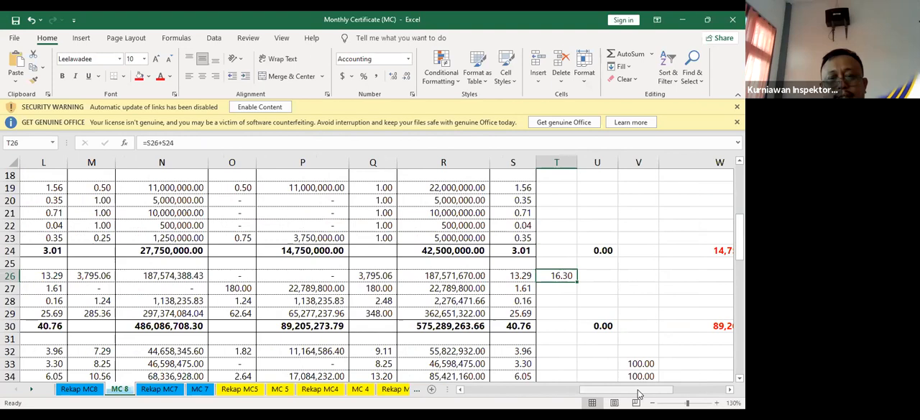
pyautogui.moveTo(637, 394); pyautogui.dragTo(638, 393)
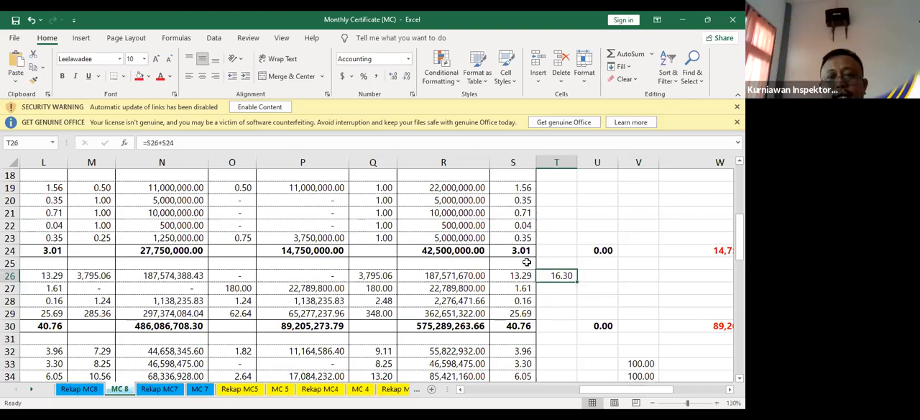
# Review the PEKERJAAN PERSIAPAN heading and its five items, and inspect the final-column BOBOT subtotal formula in S24
pyautogui.moveTo(628, 393); pyautogui.dragTo(523, 394)
pyautogui.click(49, 175)
pyautogui.moveTo(82, 192); pyautogui.dragTo(257, 237)
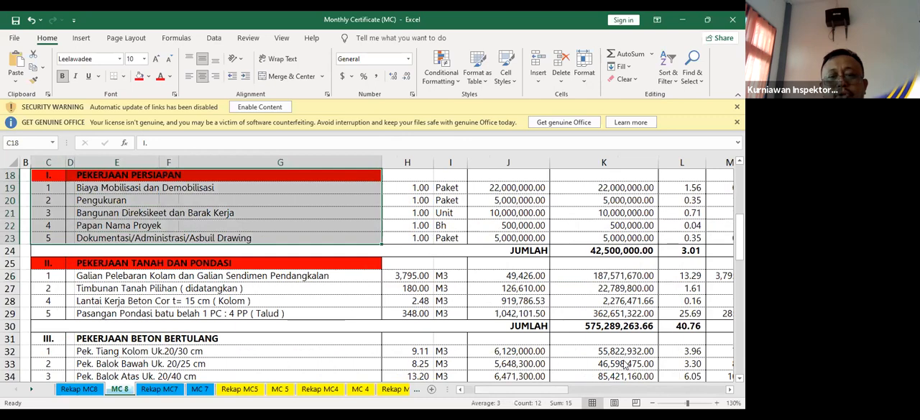
pyautogui.hscroll(10, 410, 249)
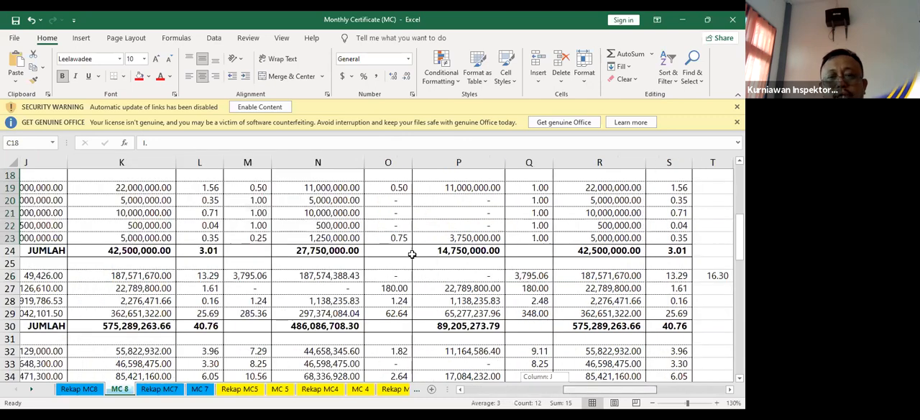
pyautogui.click(411, 250)
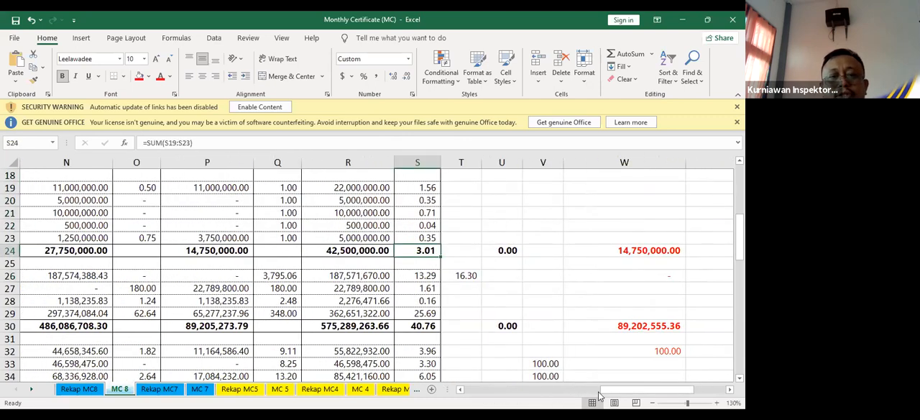
# Trace the Galian Pelebaran Kolam item in row 26 across to its final BOBOT formula in S26
pyautogui.moveTo(650, 388); pyautogui.dragTo(542, 389)
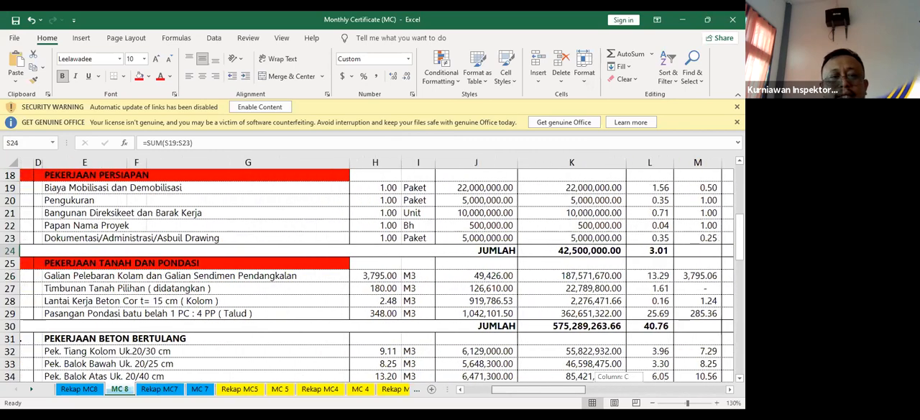
pyautogui.click(113, 279)
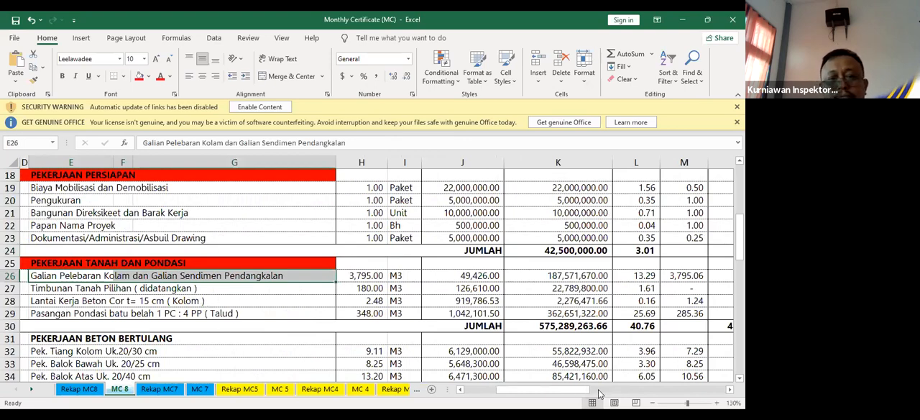
pyautogui.moveTo(577, 390); pyautogui.dragTo(640, 380)
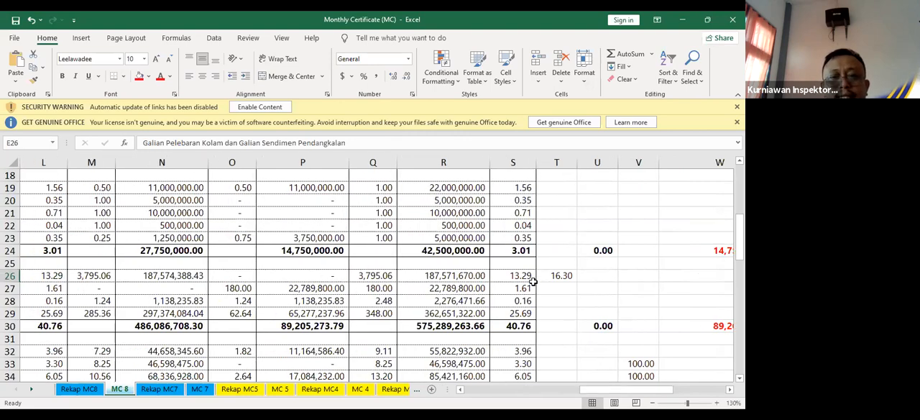
pyautogui.scroll(2, 535, 284)
pyautogui.scroll(-1, 535, 284)
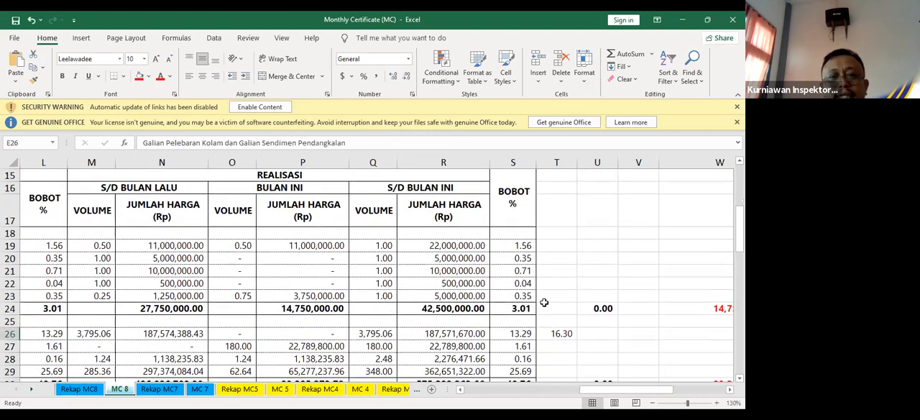
pyautogui.scroll(-1, 544, 300)
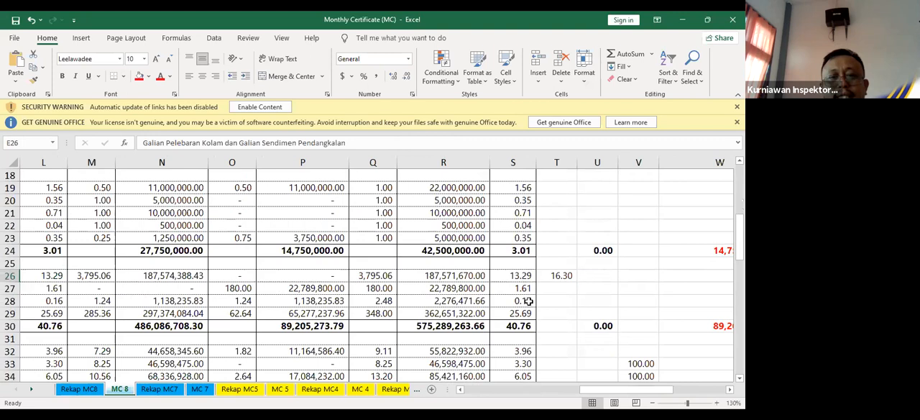
pyautogui.click(523, 275)
pyautogui.moveTo(524, 275); pyautogui.dragTo(519, 288)
pyautogui.click(523, 276)
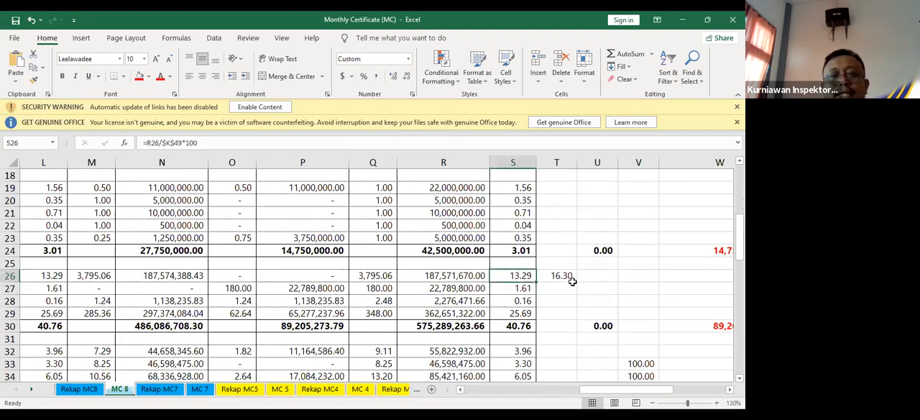
# Compare the PEKERJAAN PERSIAPAN BOBOT values and the excavation item's BOBOT with the combined formula in T26
pyautogui.click(519, 185)
pyautogui.moveTo(519, 205); pyautogui.dragTo(519, 253)
pyautogui.click(517, 276)
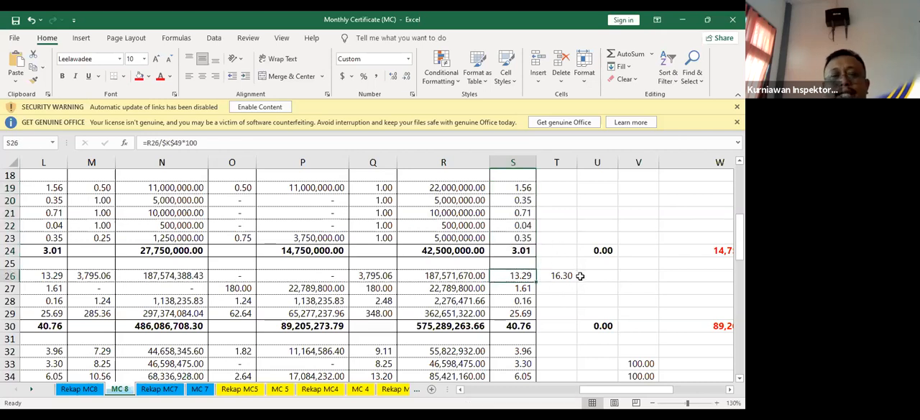
pyautogui.click(563, 276)
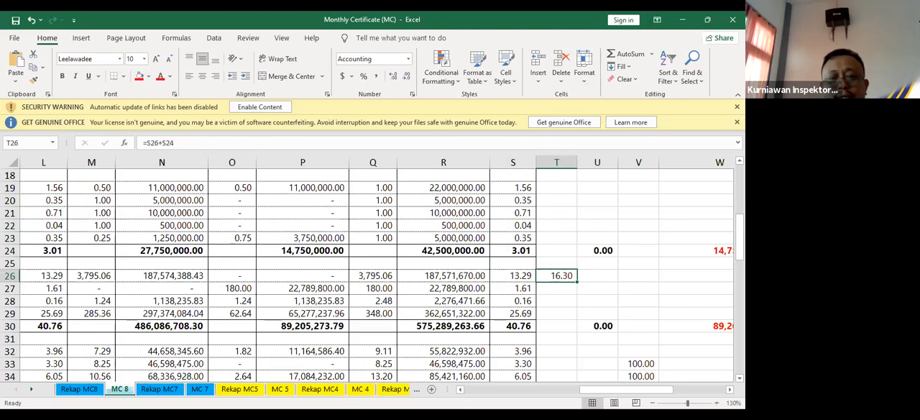
# Try adding the BULAN INI volumes of the fifth and first PEKERJAAN PERSIAPAN items in O24 with =O23+O19, and undo the entry
pyautogui.moveTo(639, 389); pyautogui.dragTo(629, 391)
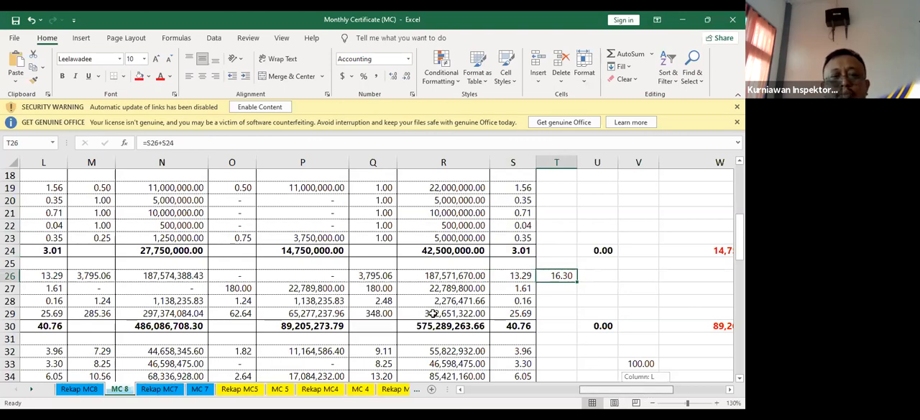
pyautogui.scroll(2, 434, 312)
pyautogui.scroll(-1, 434, 310)
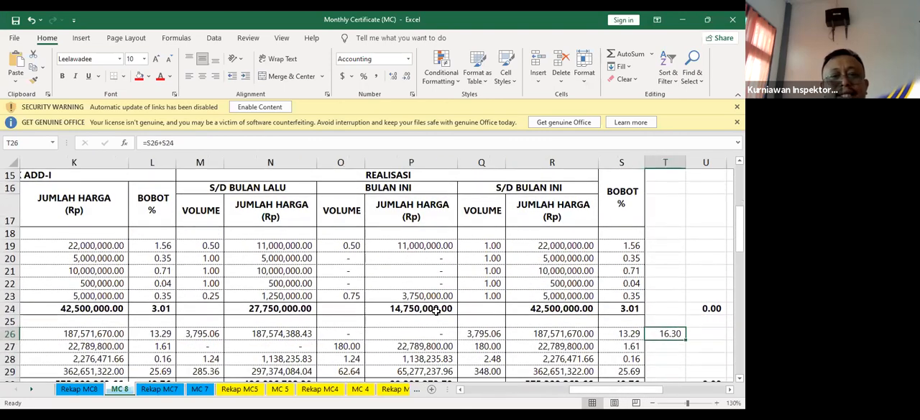
pyautogui.click(351, 297)
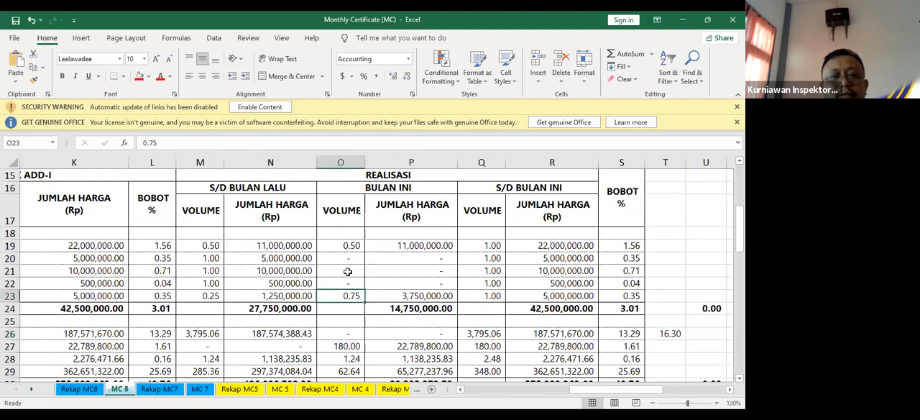
pyautogui.click(354, 307)
pyautogui.write('=')
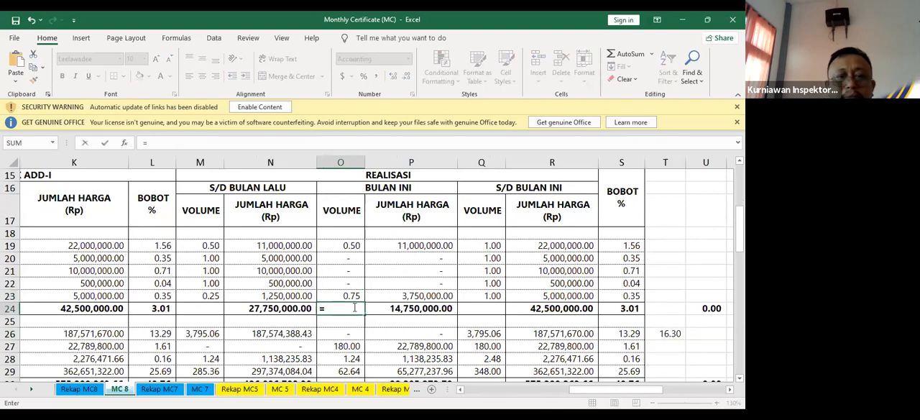
pyautogui.click(354, 297)
pyautogui.write('+')
pyautogui.click(357, 245)
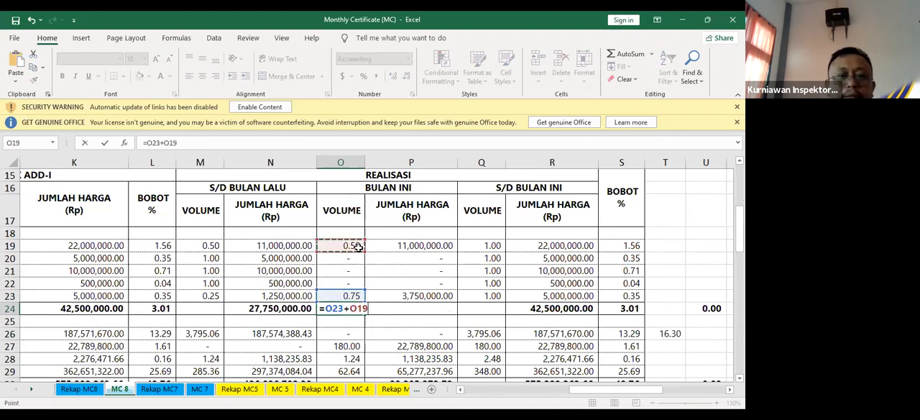
pyautogui.press('Return')
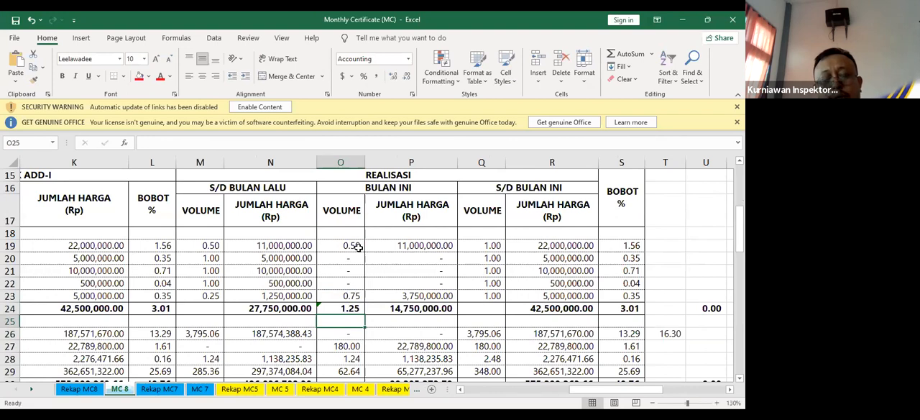
pyautogui.hotkey('ctrl', 'z')
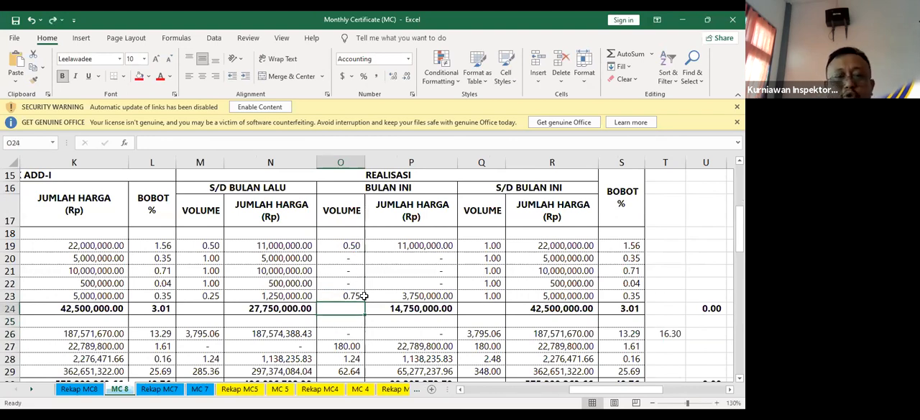
# Examine the excavation item's BULAN INI volume in O26 against the KONTRAK ADD-I and REALISASI column headings
pyautogui.scroll(-1, 364, 296)
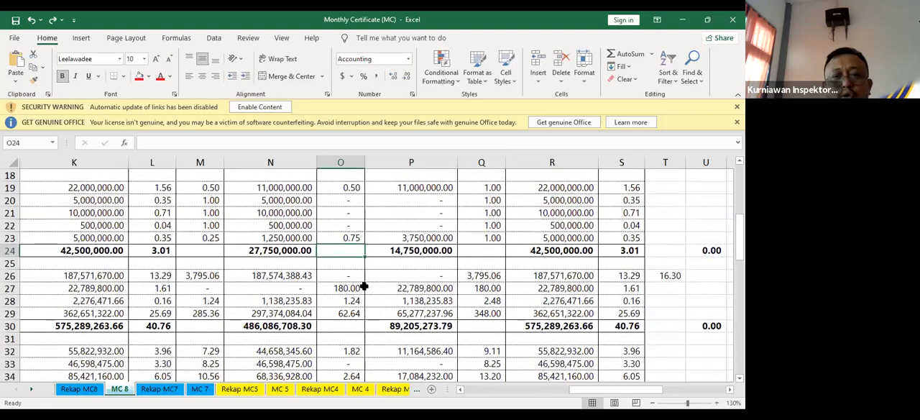
pyautogui.moveTo(620, 394); pyautogui.dragTo(590, 395)
pyautogui.scroll(4, 592, 353)
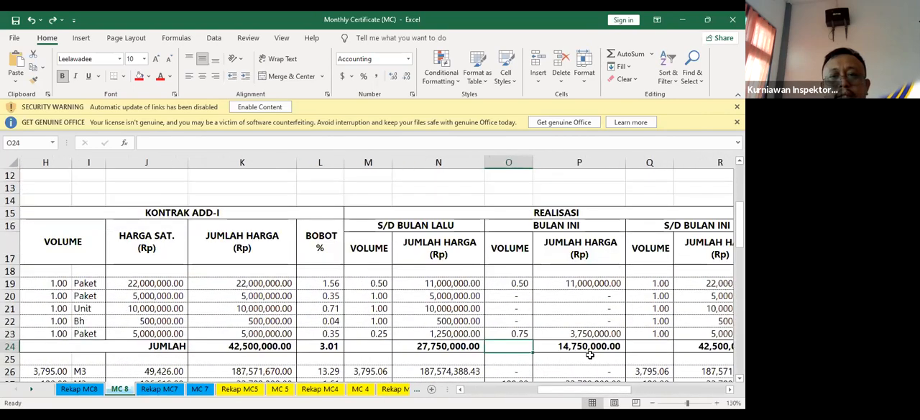
pyautogui.scroll(-4, 592, 354)
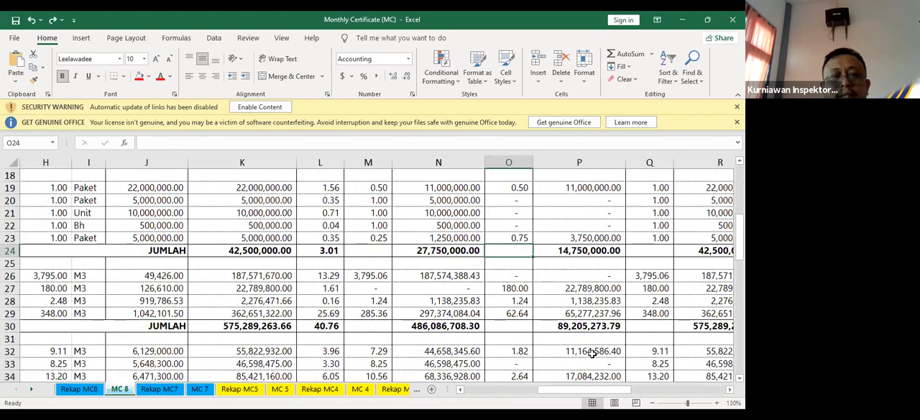
pyautogui.click(516, 276)
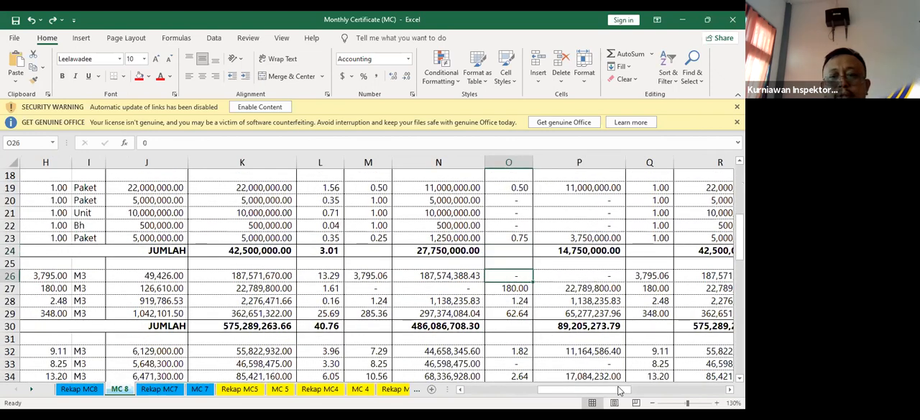
pyautogui.moveTo(607, 388); pyautogui.dragTo(642, 392)
pyautogui.scroll(1, 527, 324)
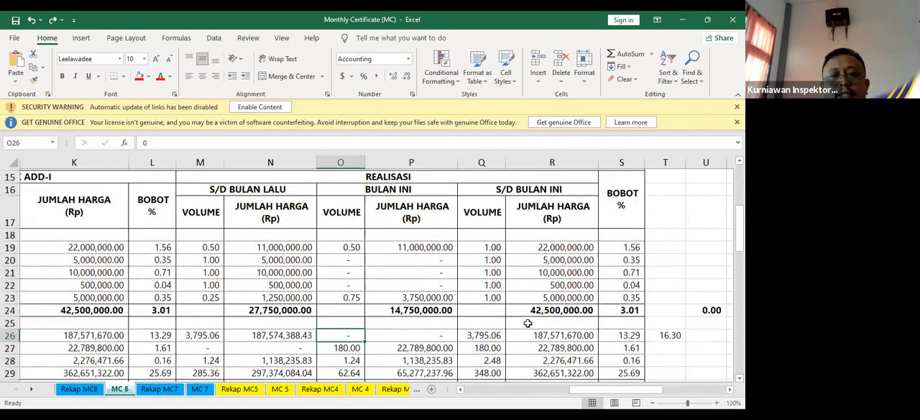
pyautogui.scroll(-1, 527, 323)
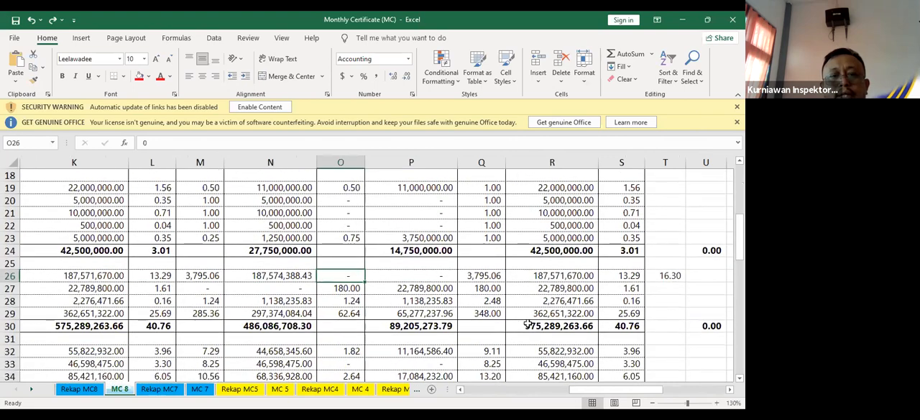
pyautogui.scroll(1, 528, 325)
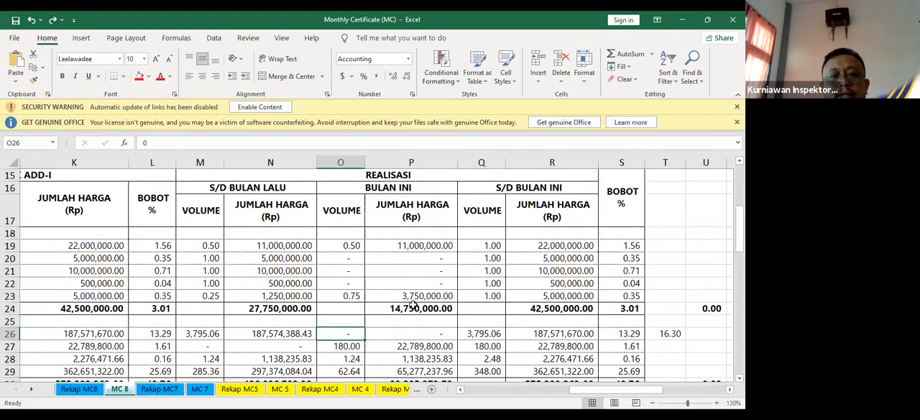
# Inspect the excavation item's contract amount, last month's amount, this month's volume and amount, and cumulative volume formulas in row 26
pyautogui.click(115, 332)
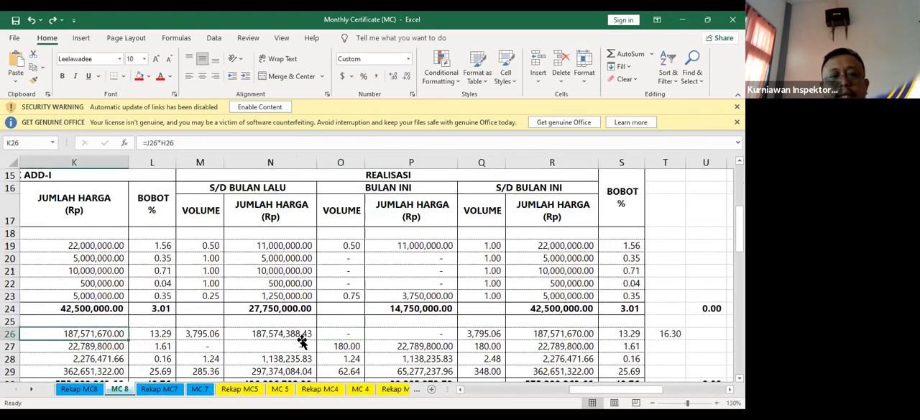
pyautogui.click(301, 337)
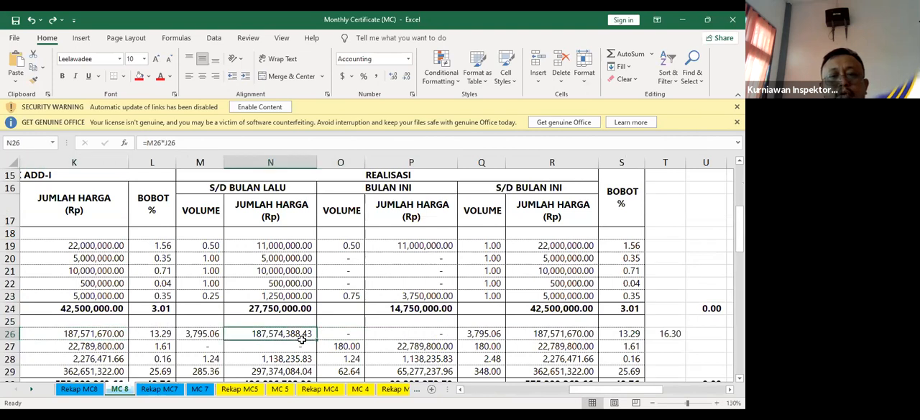
pyautogui.click(341, 337)
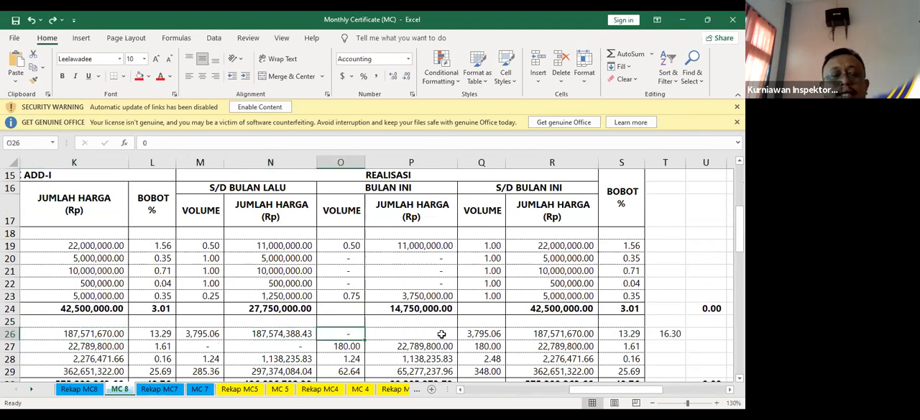
pyautogui.click(442, 333)
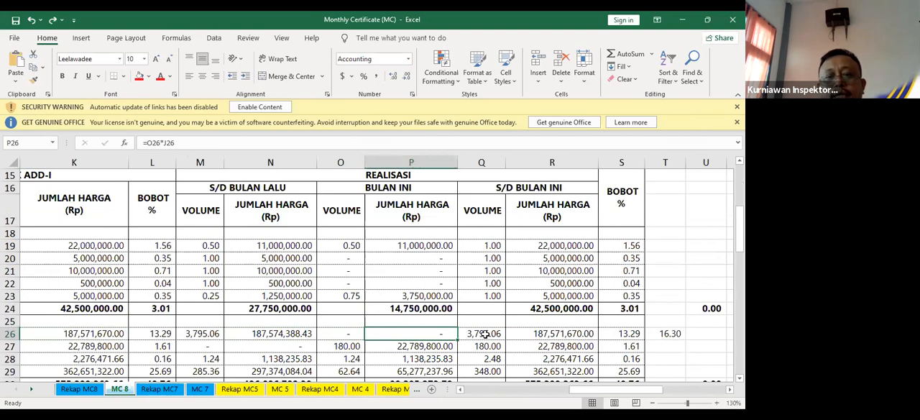
pyautogui.click(485, 333)
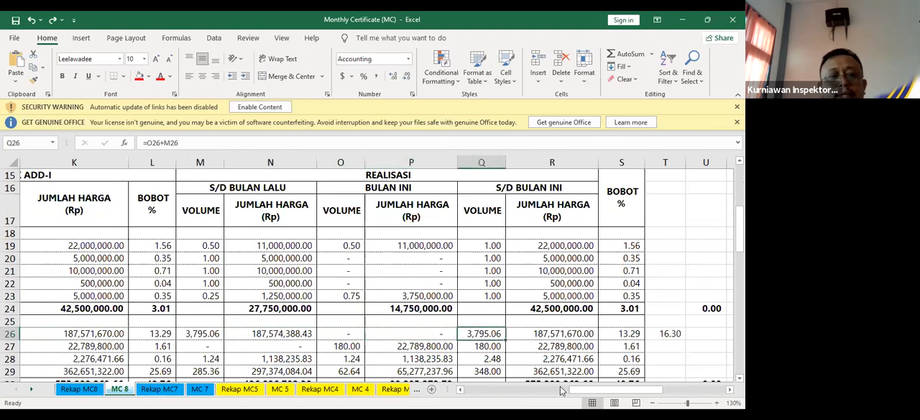
pyautogui.moveTo(592, 391); pyautogui.dragTo(571, 394)
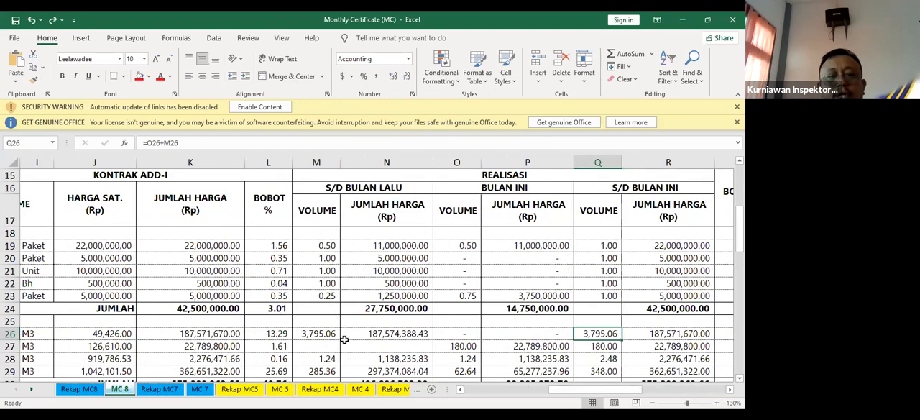
# Inspect the excavation item's contract volume in H26 and the cumulative BOBOT values of the PEKERJAAN PERSIAPAN items in S19:S22
pyautogui.moveTo(626, 393); pyautogui.dragTo(605, 393)
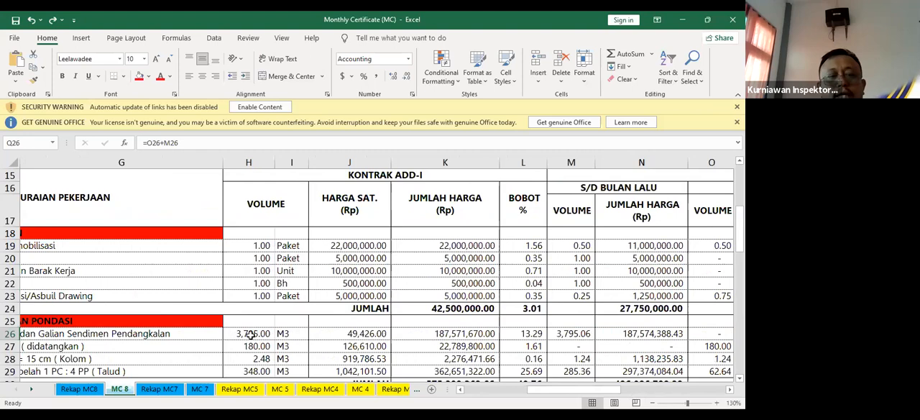
pyautogui.click(247, 333)
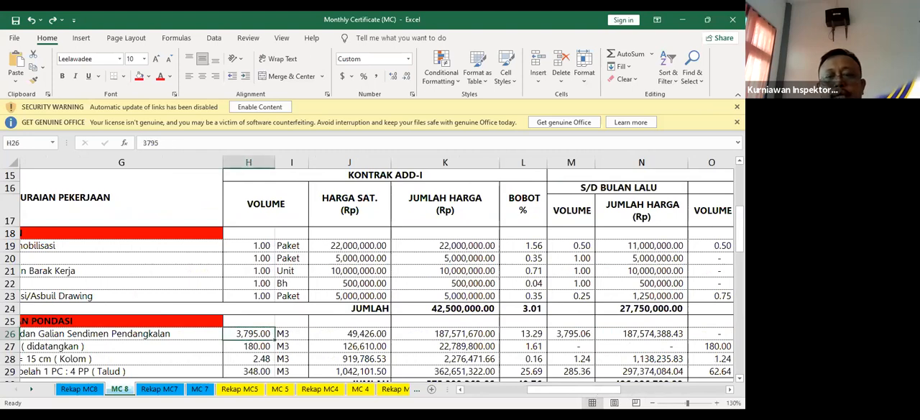
pyautogui.moveTo(597, 395)
pyautogui.mouseDown()
pyautogui.moveTo(622, 395)
pyautogui.moveTo(503, 394)
pyautogui.moveTo(611, 397)
pyautogui.mouseUp()
pyautogui.click(617, 332)
pyautogui.click(632, 246)
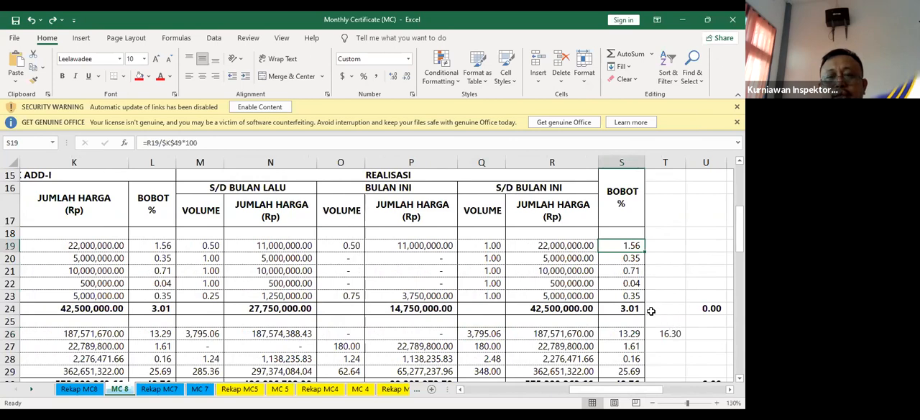
pyautogui.click(648, 271)
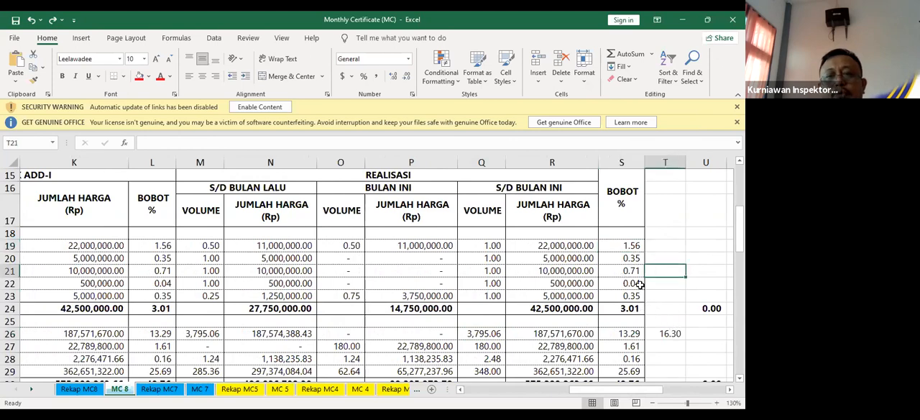
pyautogui.moveTo(632, 248); pyautogui.dragTo(633, 284)
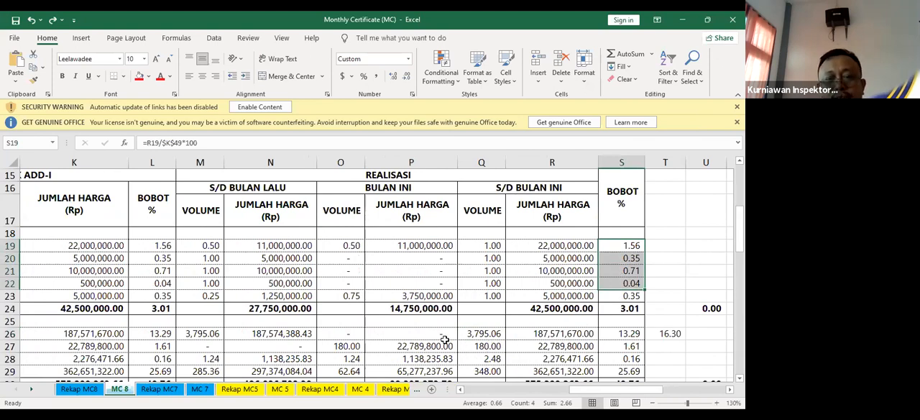
# Check the excavation item's BULAN INI amount and volume in row 26 and the PEKERJAAN PERSIAPAN BOBOT subtotal formula in S24
pyautogui.click(440, 335)
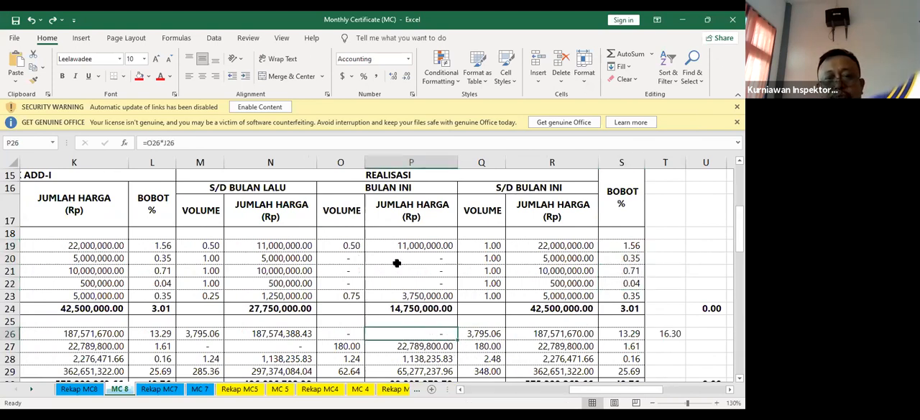
pyautogui.click(360, 334)
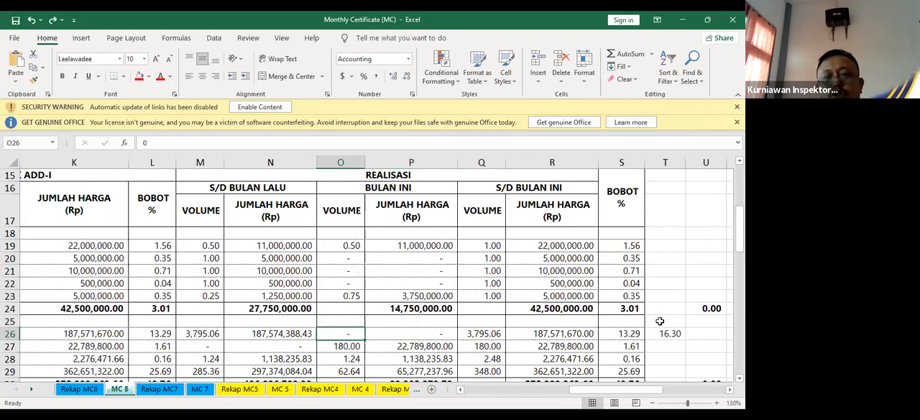
pyautogui.click(636, 308)
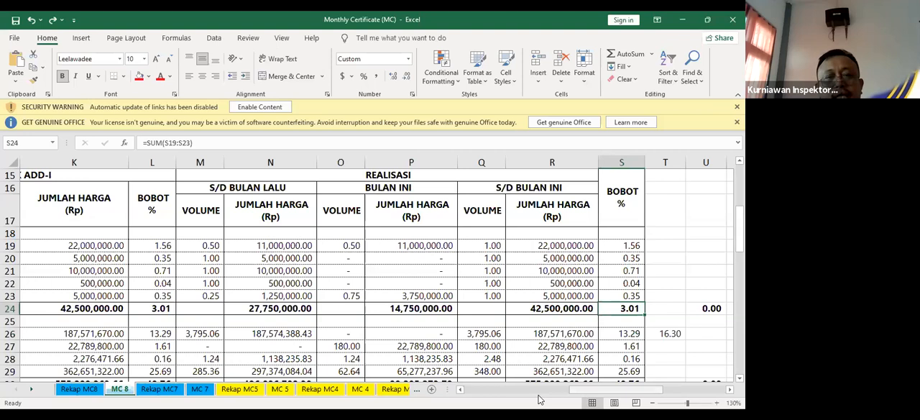
# Trace the excavation item from its contract volume in H26 to its BULAN INI volume in O26, and inspect the cumulative amount formula in R19
pyautogui.moveTo(583, 390); pyautogui.dragTo(540, 400)
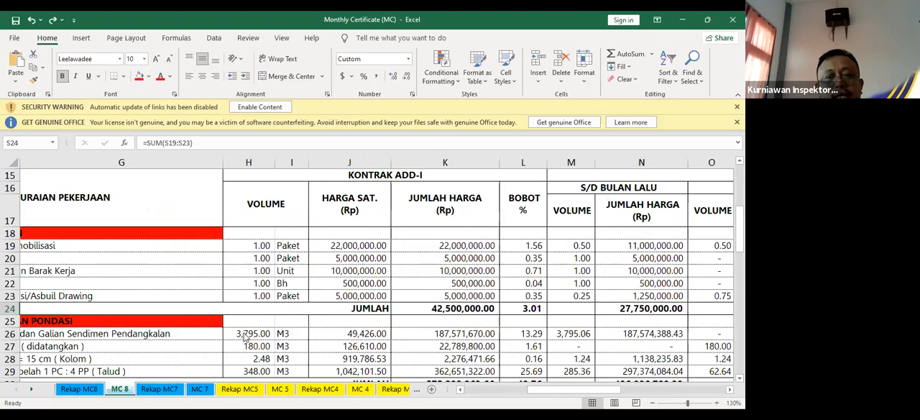
pyautogui.click(245, 335)
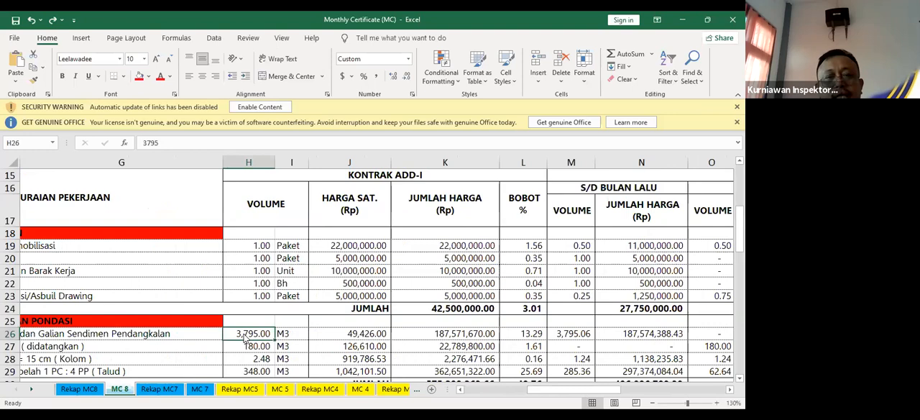
pyautogui.press('Right')
pyautogui.press('Right')
pyautogui.press('Right')
pyautogui.press('Right')
pyautogui.press('Right')
pyautogui.press('Right')
pyautogui.press('Right')
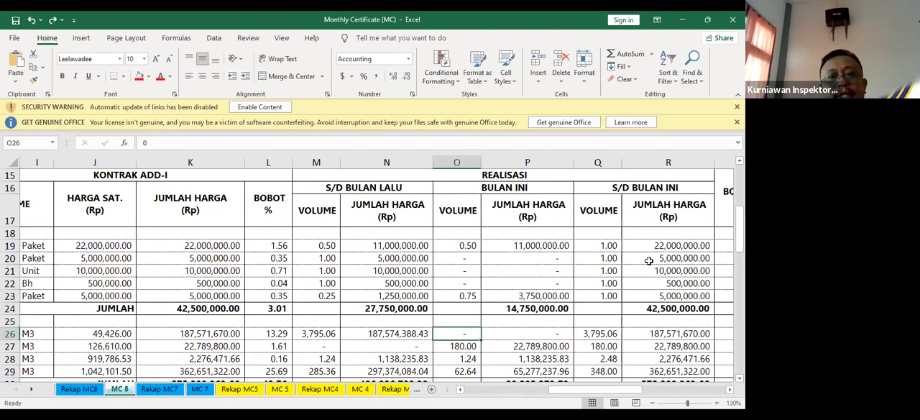
pyautogui.click(648, 245)
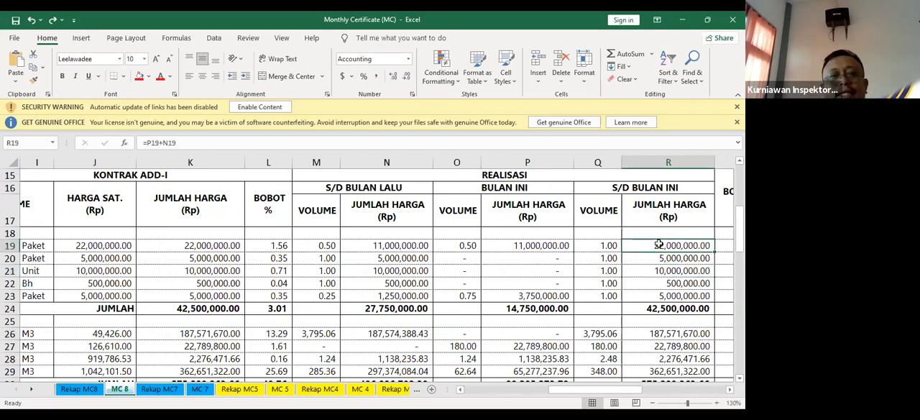
# Review the PEKERJAAN PERSIAPAN and PEKERJAAN TANAH DAN PONDASI rows from item descriptions to cumulative BOBOT, including the contract amount formula in K27
pyautogui.moveTo(583, 392); pyautogui.dragTo(501, 391)
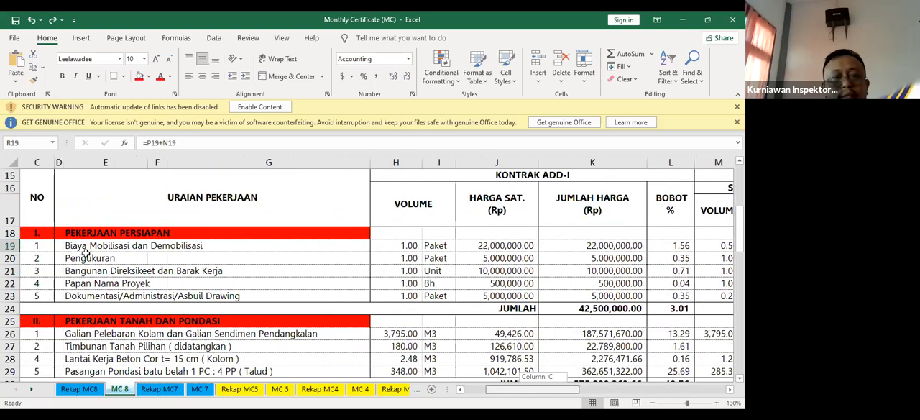
pyautogui.click(46, 233)
pyautogui.moveTo(360, 377); pyautogui.dragTo(682, 352)
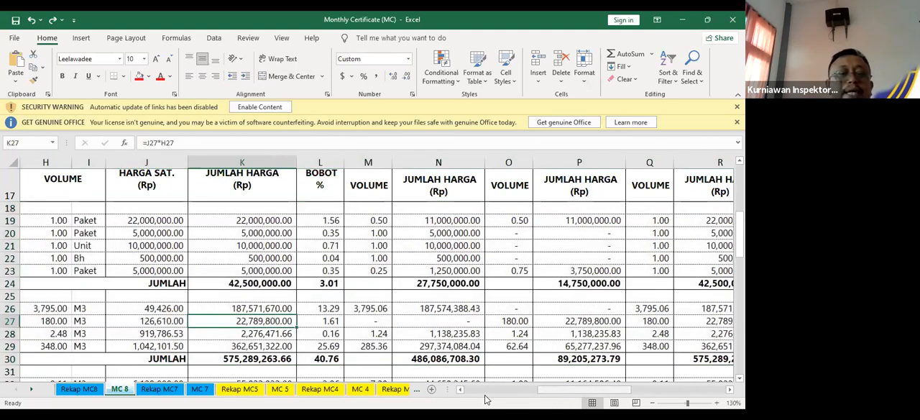
pyautogui.moveTo(486, 396); pyautogui.dragTo(476, 395)
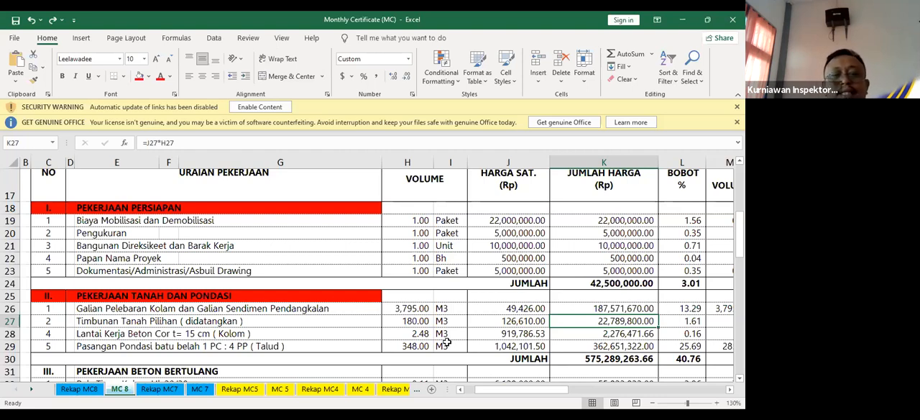
pyautogui.moveTo(492, 393); pyautogui.dragTo(589, 367)
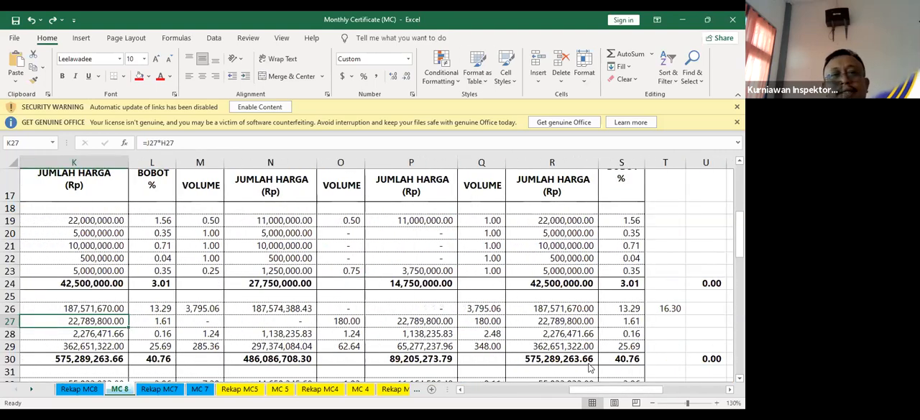